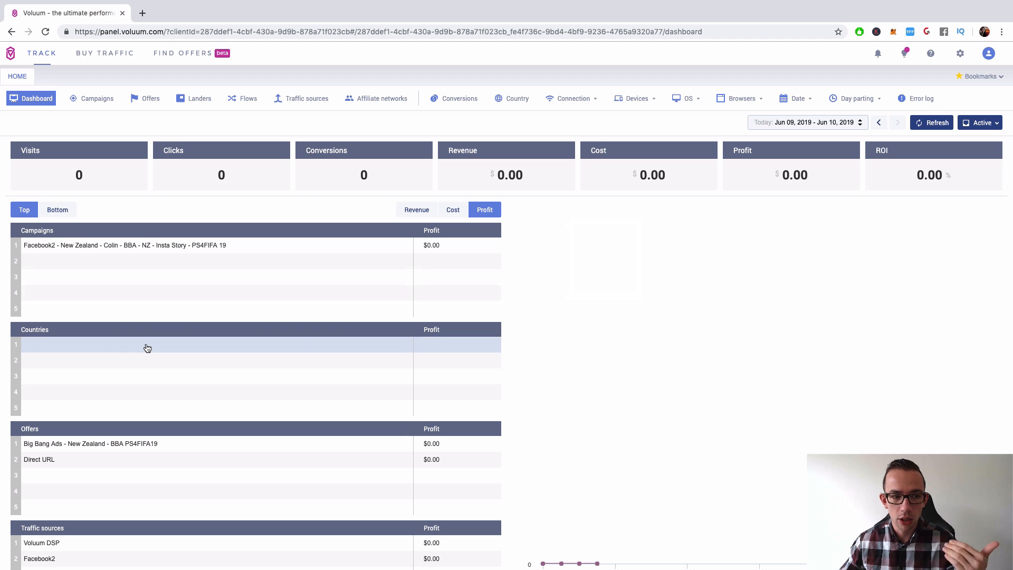
- Review the dashboard's top campaigns, countries, offers and traffic sources by cost, by revenue and by profit
scroll(156, 457, "down", 2)
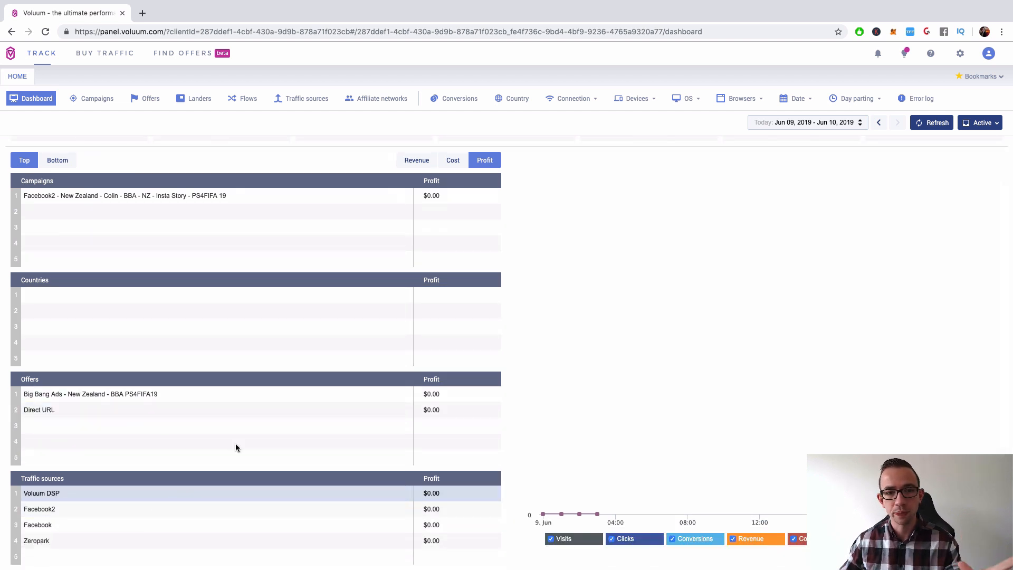
left_click(451, 161)
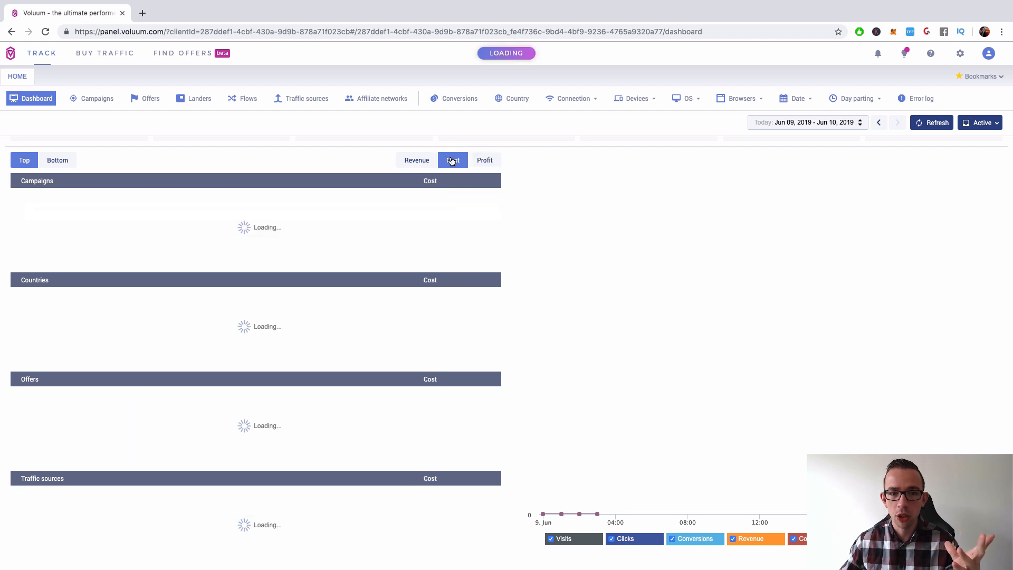
left_click(423, 162)
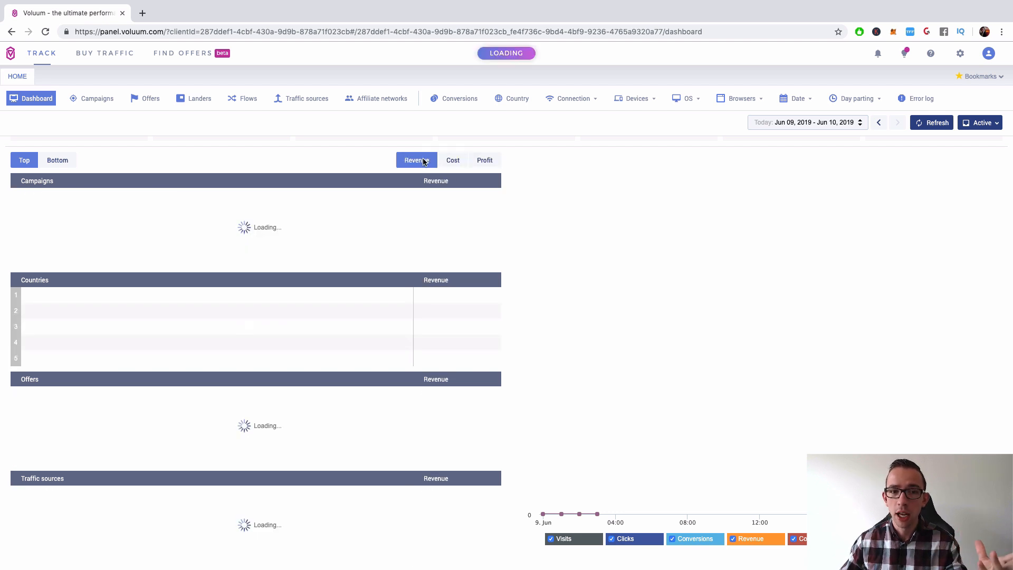
left_click(489, 164)
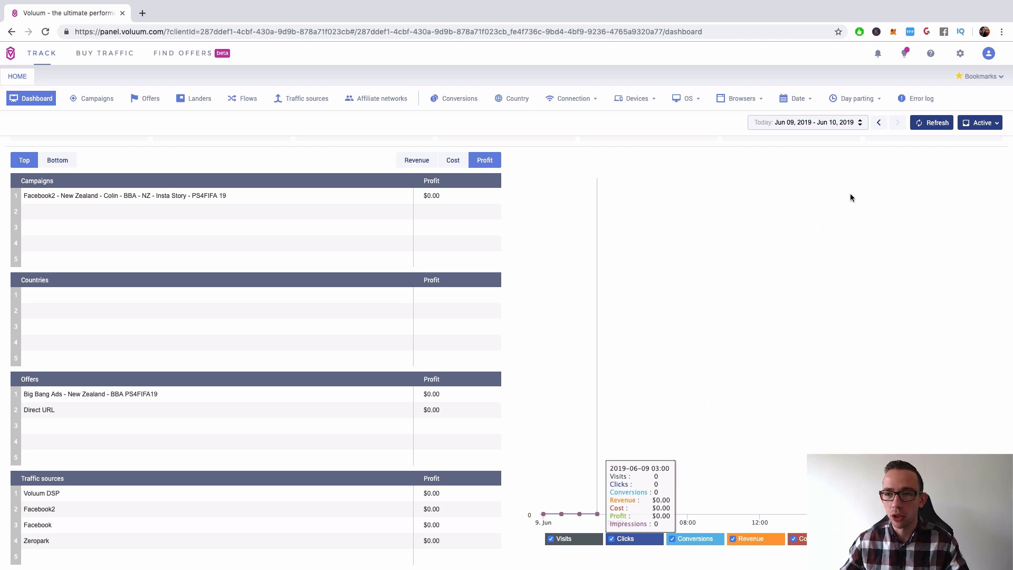
- In the general settings, set the report time zone to (UTC+01:00) Amsterdam, Berlin, Bern, Rome, Stockholm, Vienna and save
left_click(962, 54)
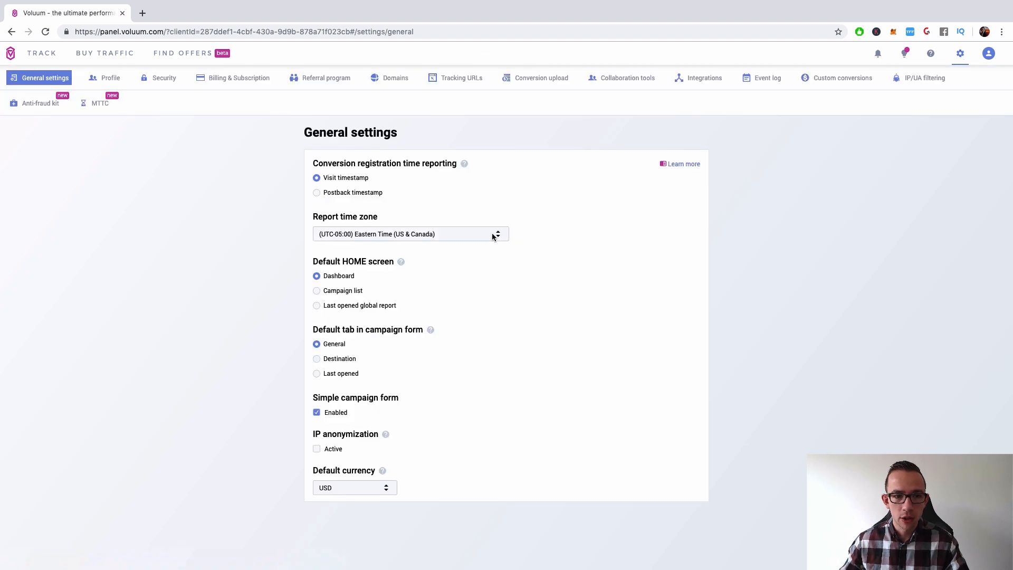
left_click(358, 234)
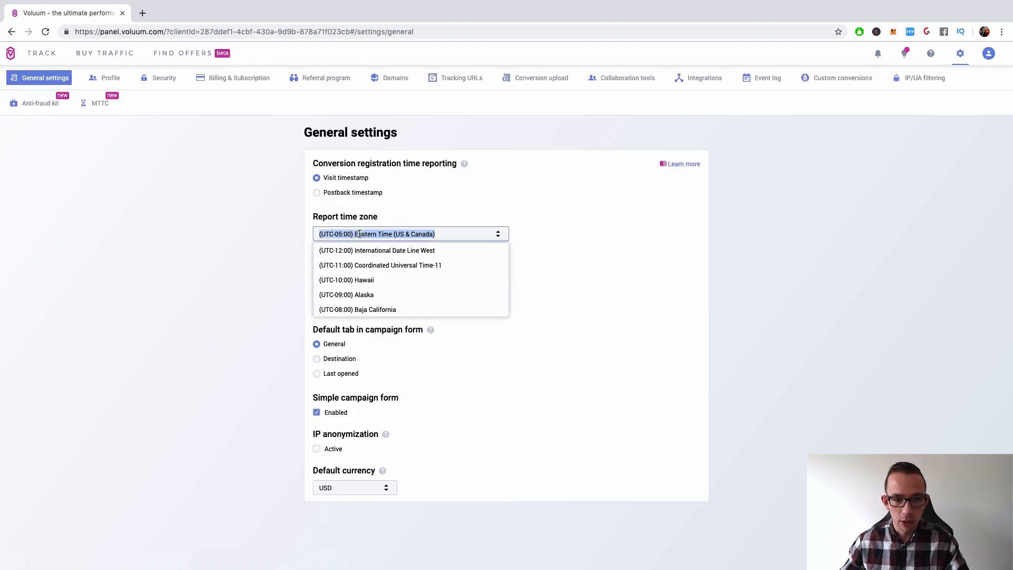
type("am")
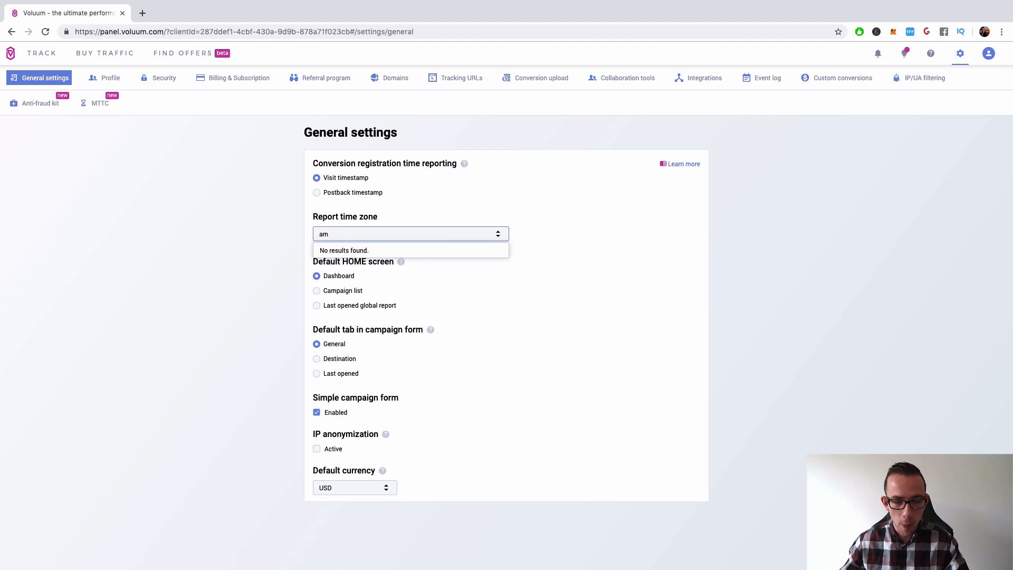
key("BackSpace")
key("BackSpace")
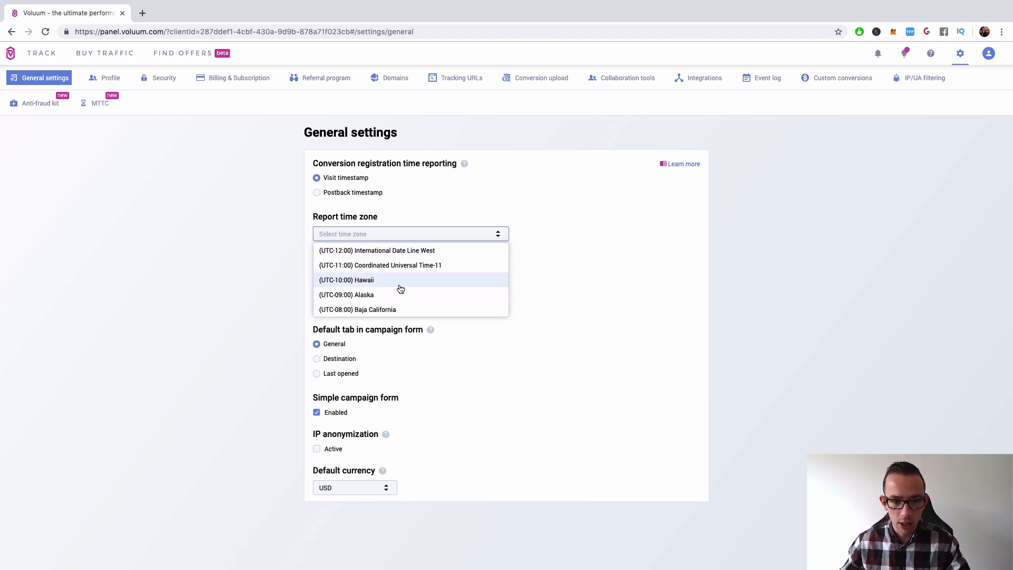
scroll(400, 288, "down", 1)
scroll(414, 289, "down", 6)
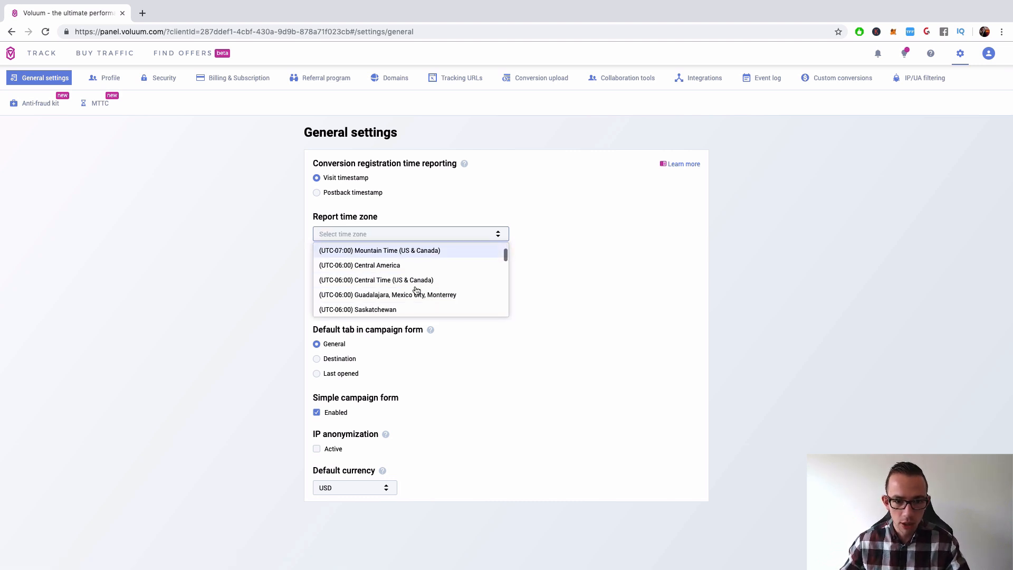
scroll(442, 292, "down", 2)
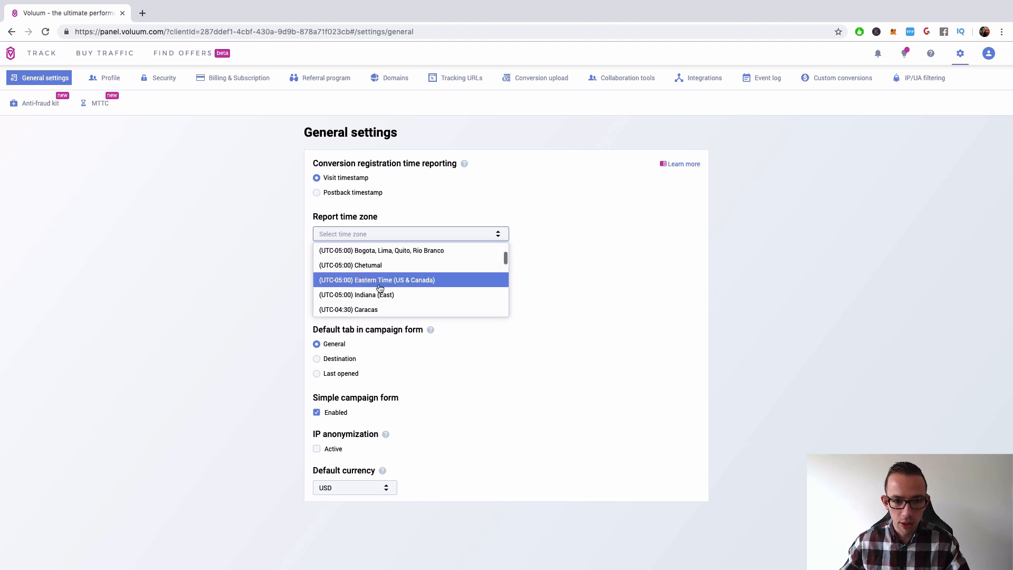
scroll(417, 286, "down", 4)
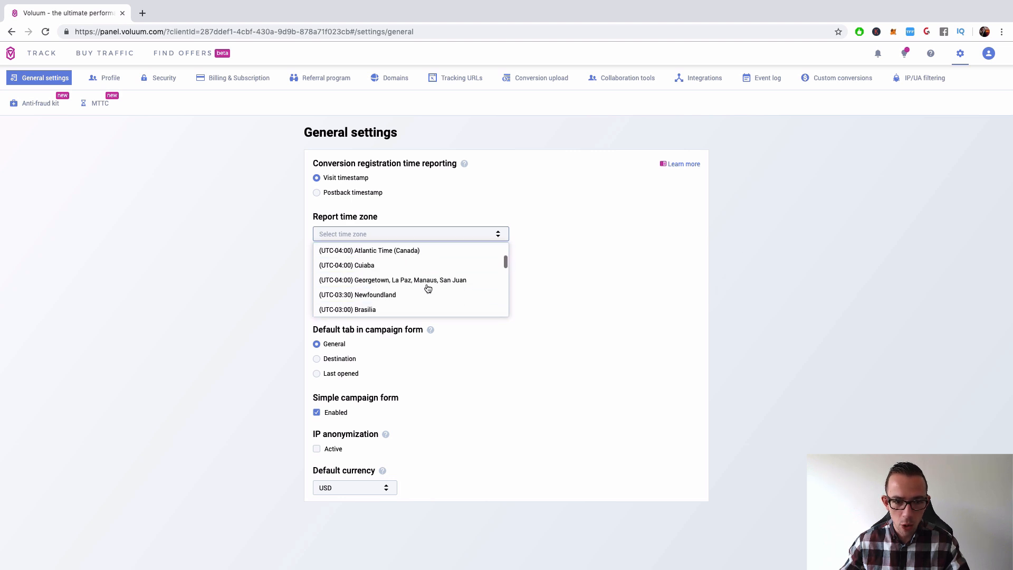
scroll(428, 288, "down", 5)
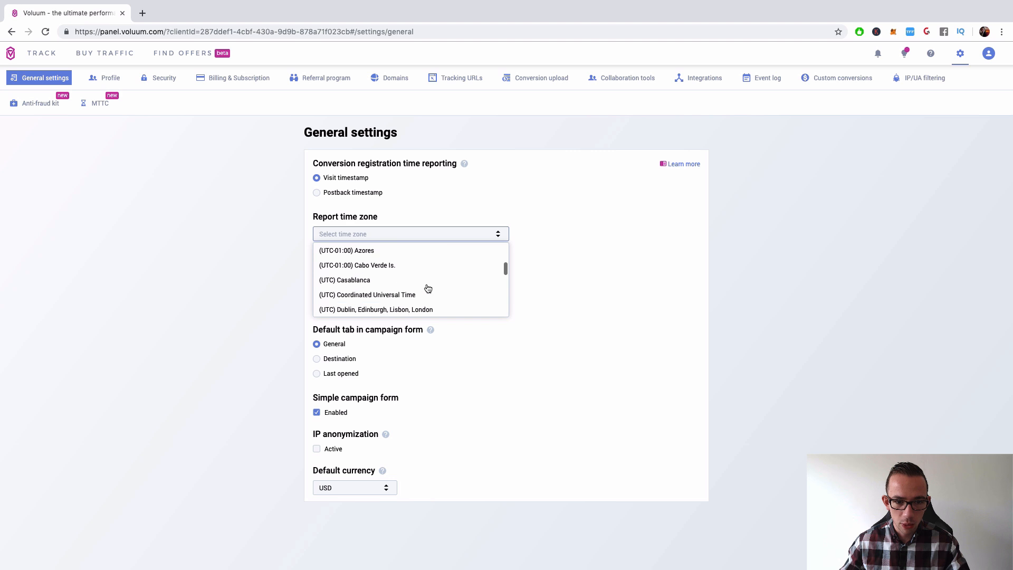
scroll(428, 289, "down", 1)
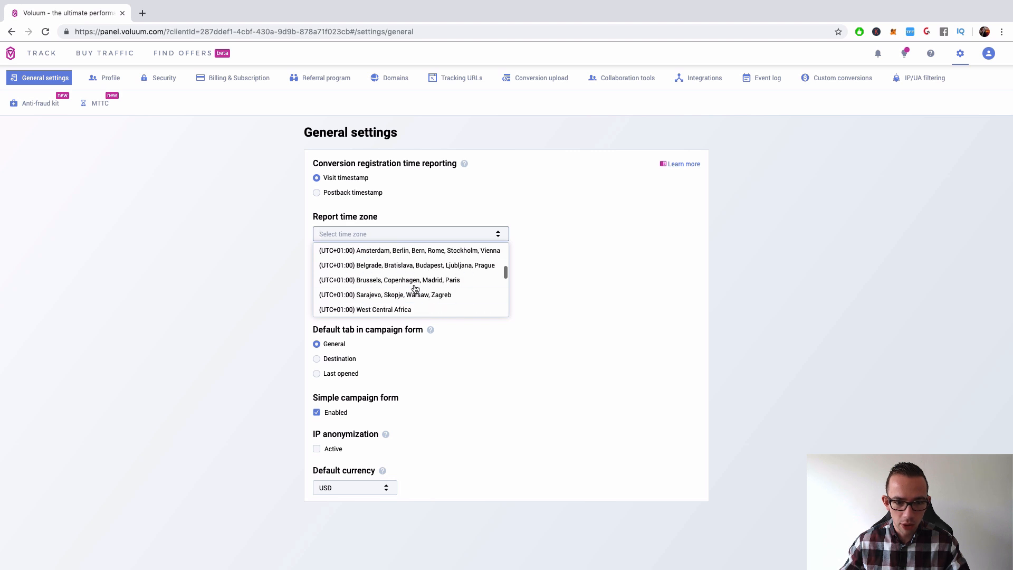
left_click(388, 256)
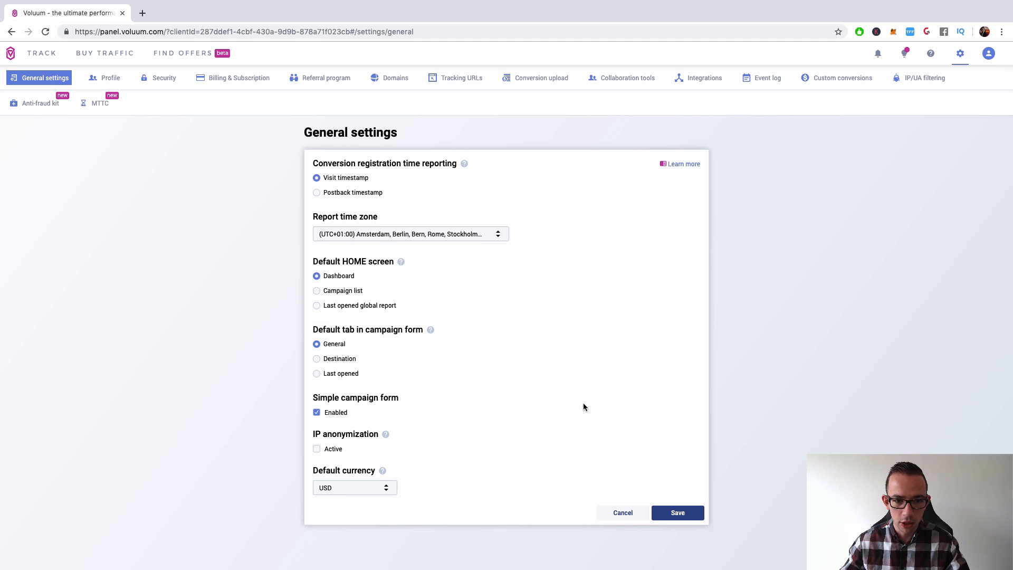
left_click(673, 512)
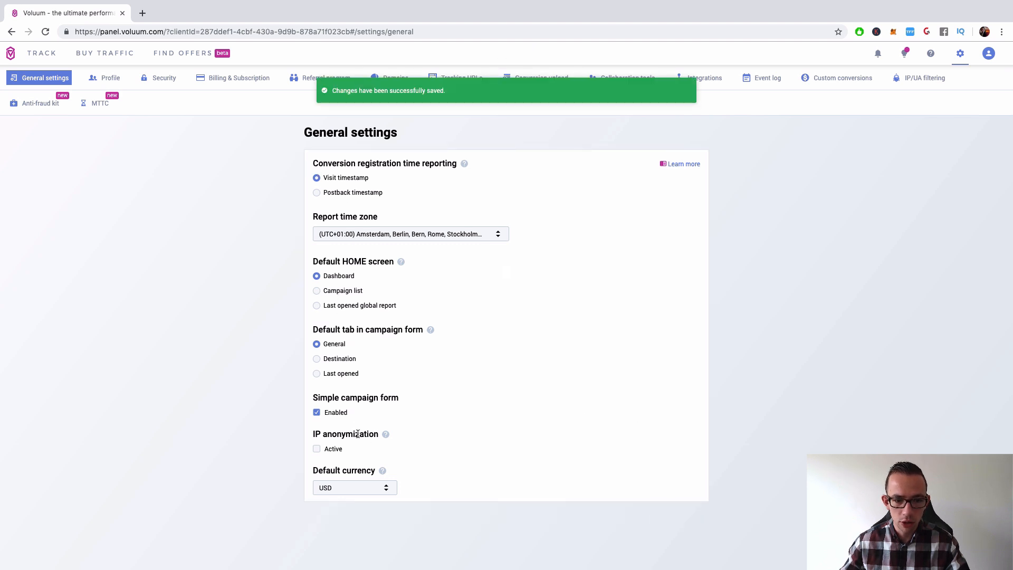
- Set the default currency to EUR and save the general settings
left_click(363, 491)
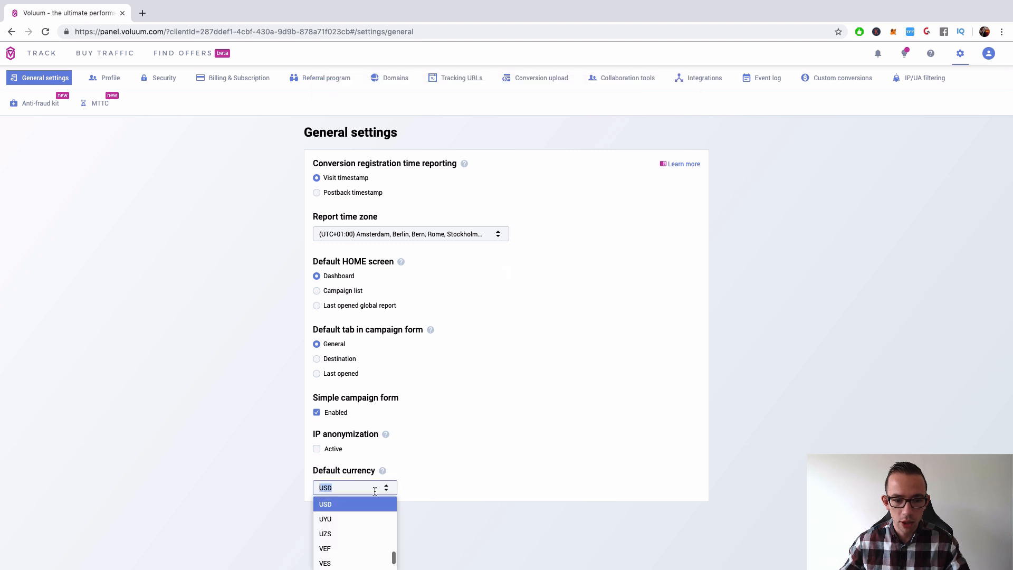
type("e")
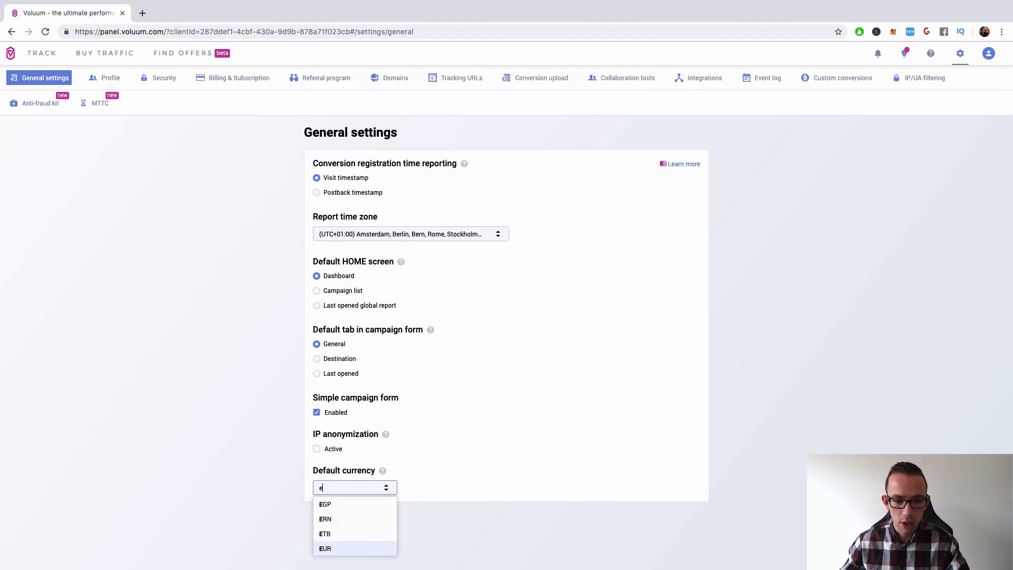
left_click(338, 548)
left_click(690, 514)
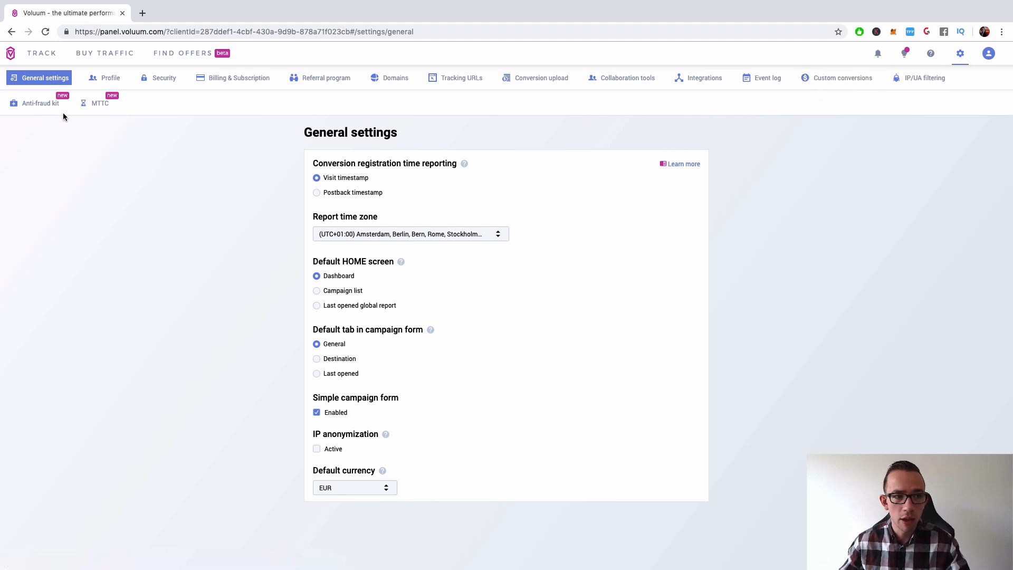
- Open the Mean Time-To-Convert (MTTC) configuration in a new browser tab and view its thresholds
right_click(95, 104)
left_click(129, 110)
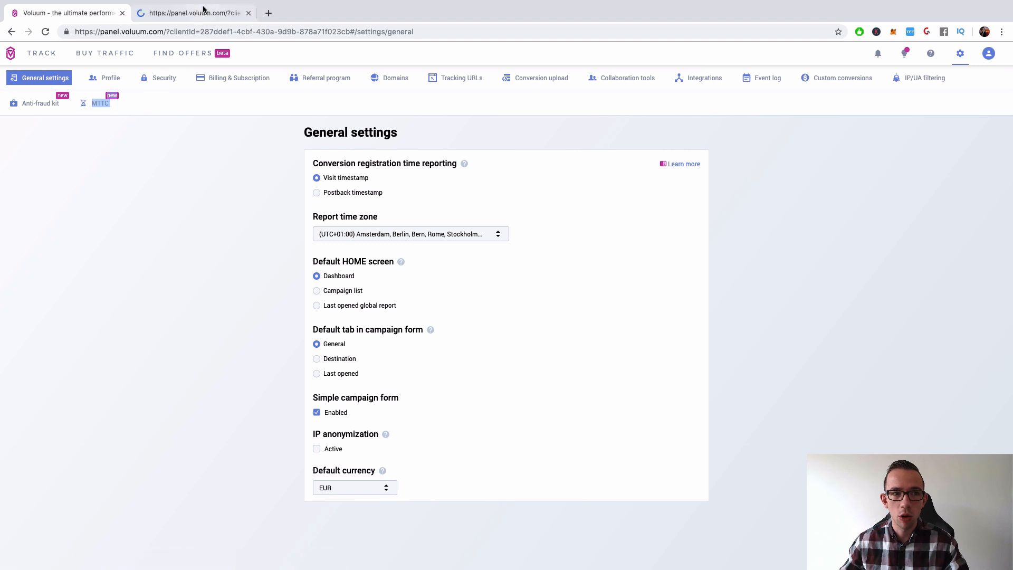
left_click(191, 17)
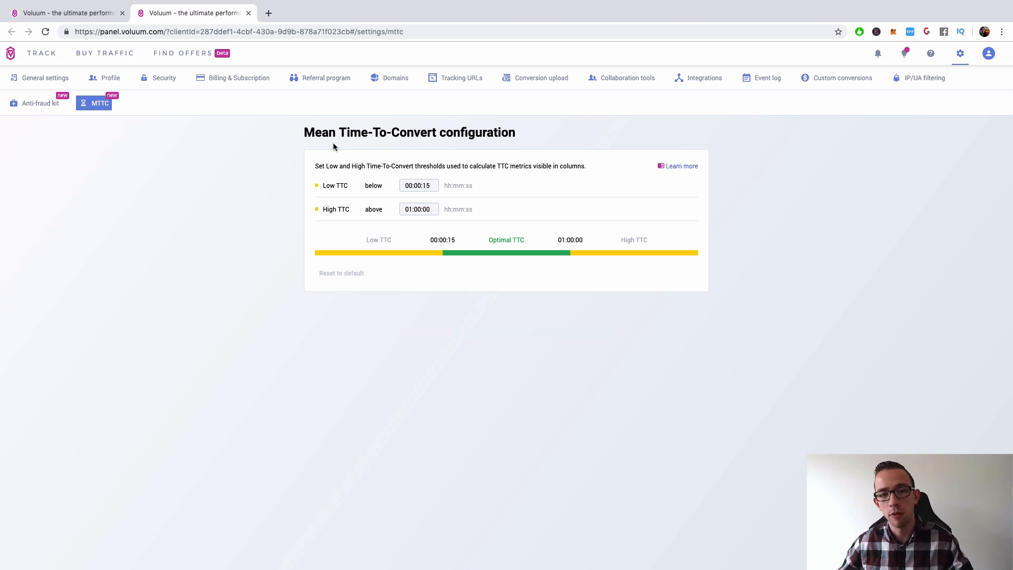
- Open the anti-fraud kit settings and choose betrious-stionary.com as the domain used on the lander
left_click(42, 104)
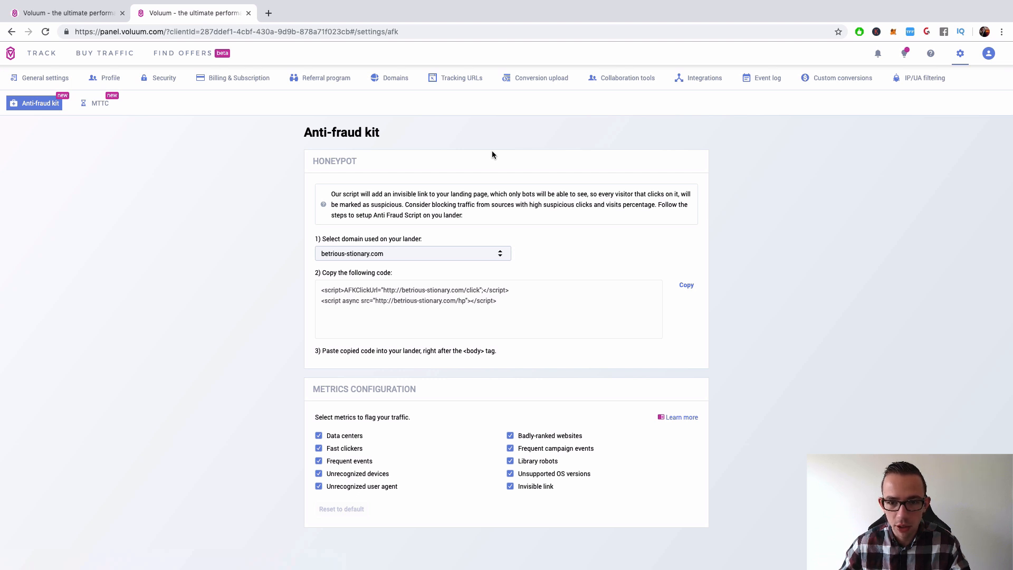
left_click(433, 252)
left_click(345, 267)
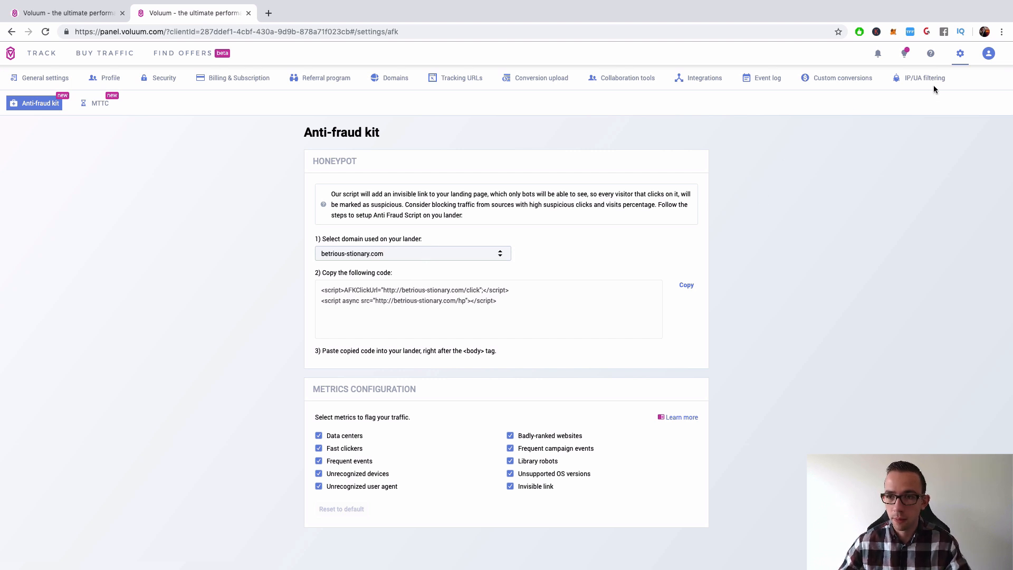
- View the IP/UA filtering settings and examine the tracking pixel code on the custom conversions page
left_click(906, 83)
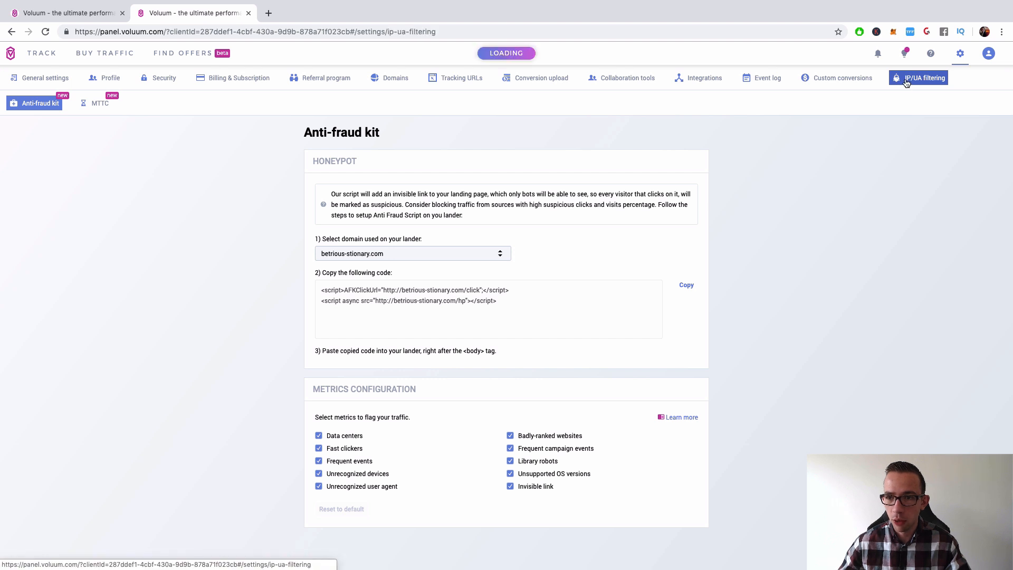
left_click(817, 84)
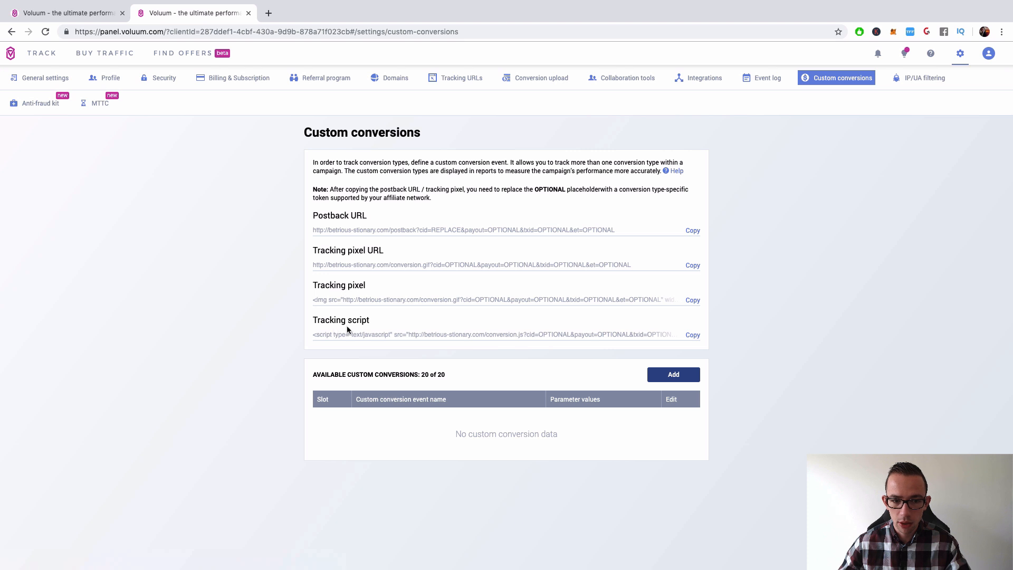
left_click_drag(340, 297, 422, 302)
left_click(437, 316)
- Look through the event log, integrations and collaboration tools settings pages
left_click(765, 79)
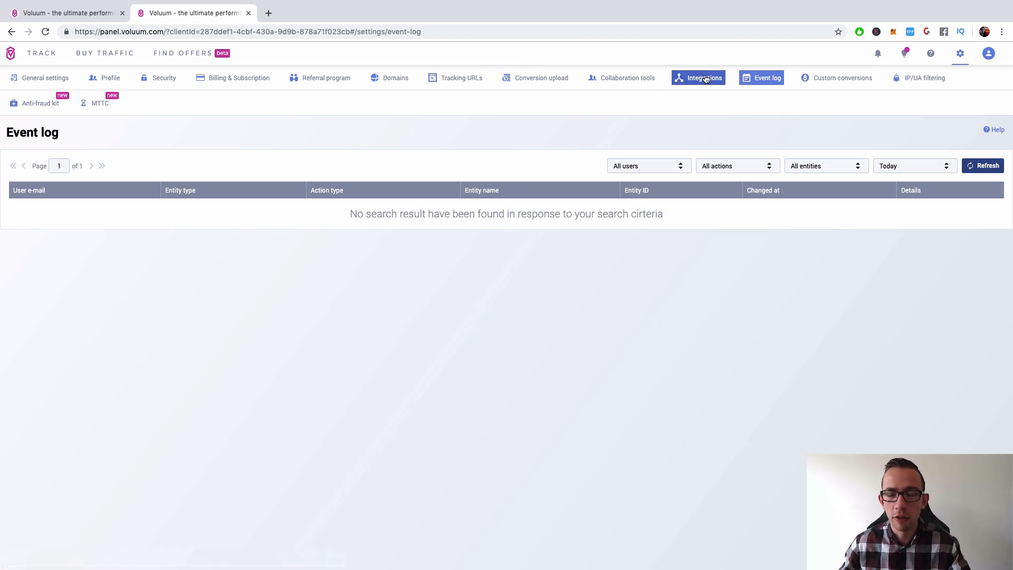
left_click(689, 83)
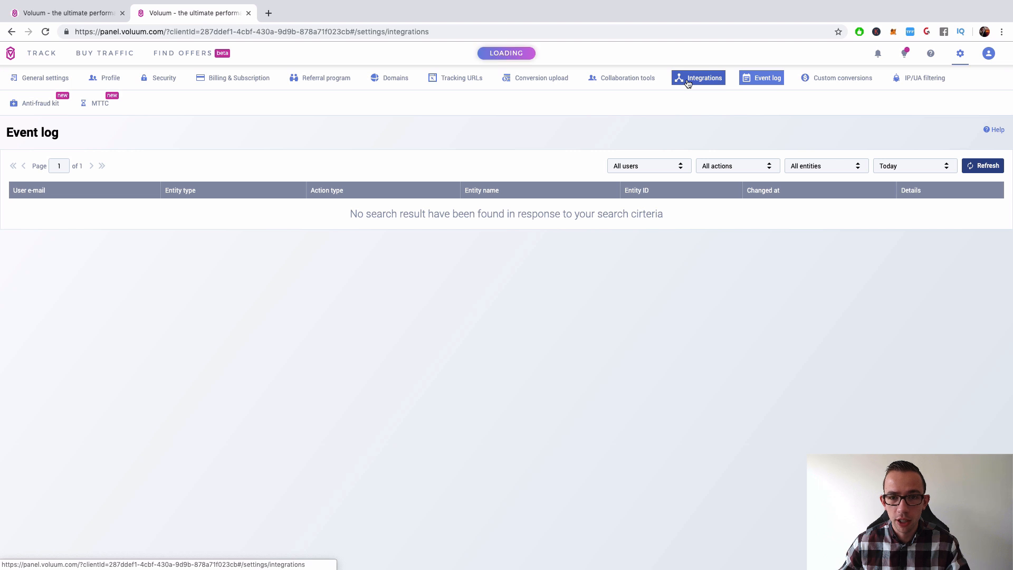
left_click(609, 84)
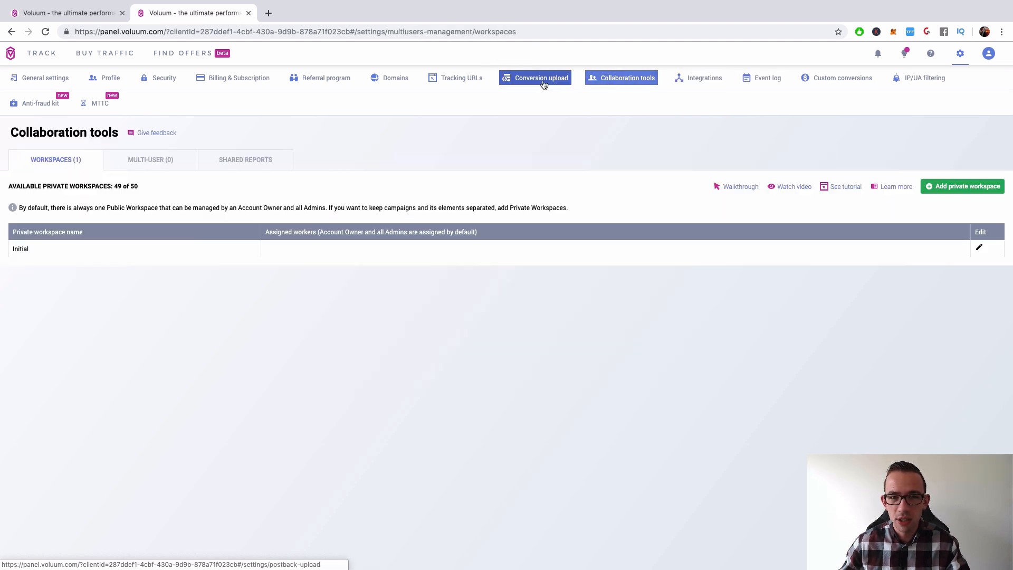
- Read through the click URL, postback URL and conversion tracking pixel sections of the tracking URLs page
left_click(461, 81)
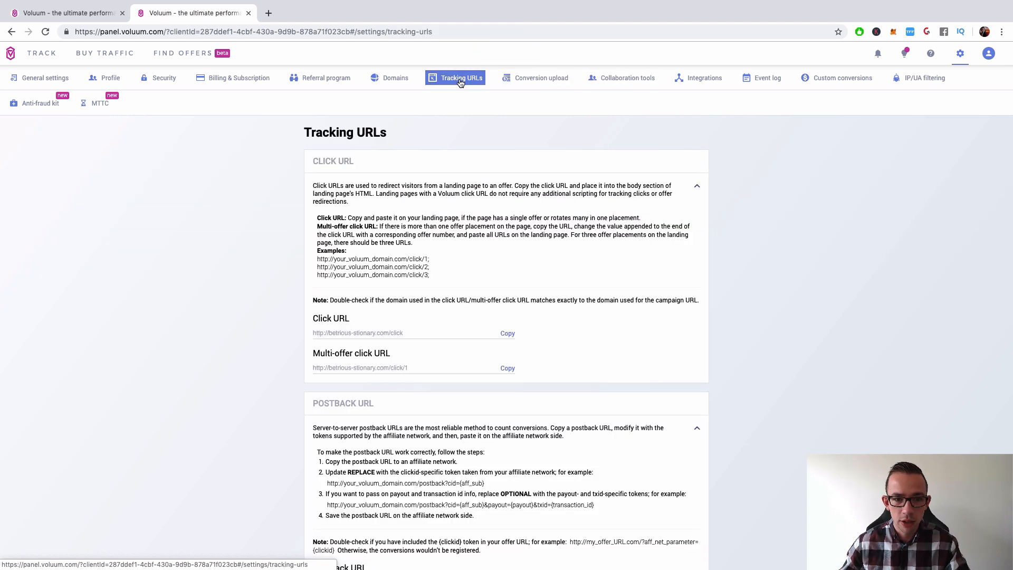
scroll(428, 222, "down", 2)
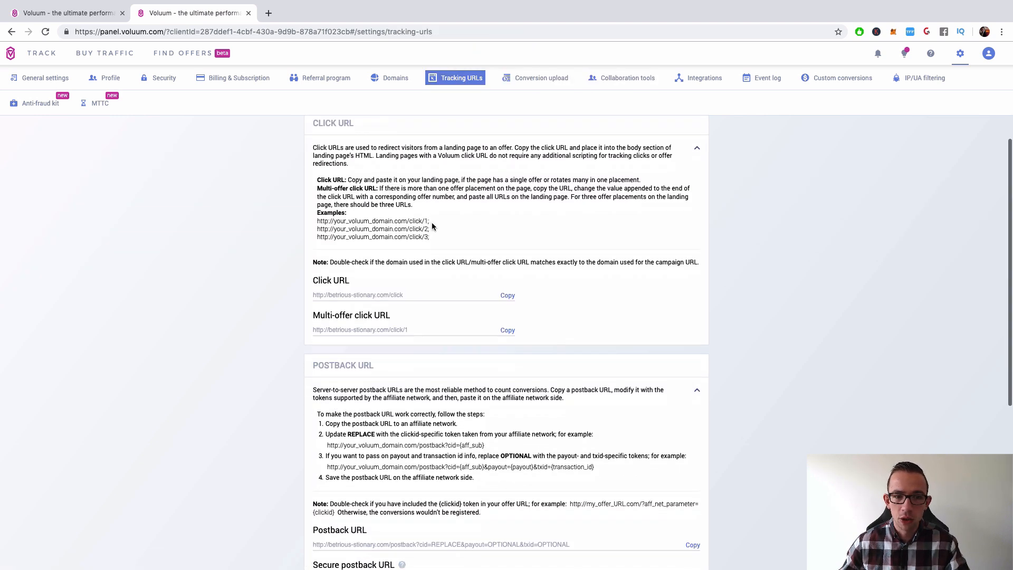
scroll(438, 320, "down", 3)
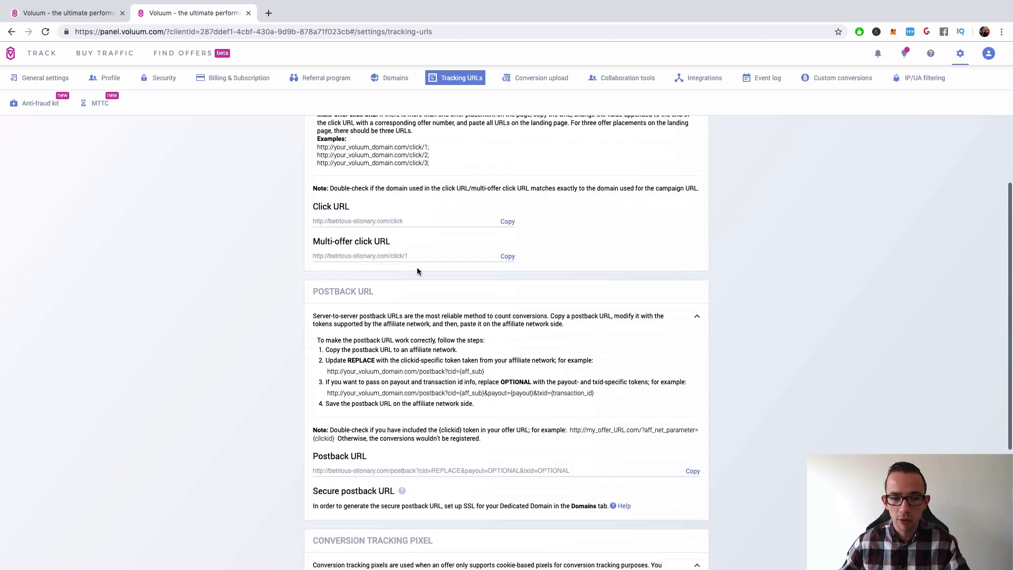
scroll(417, 271, "down", 4)
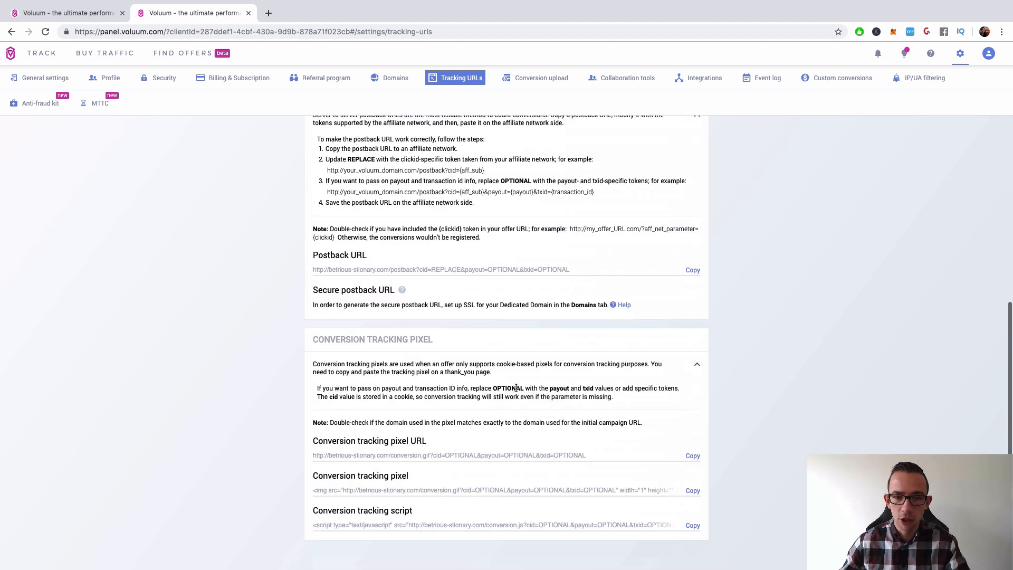
scroll(516, 389, "up", 6)
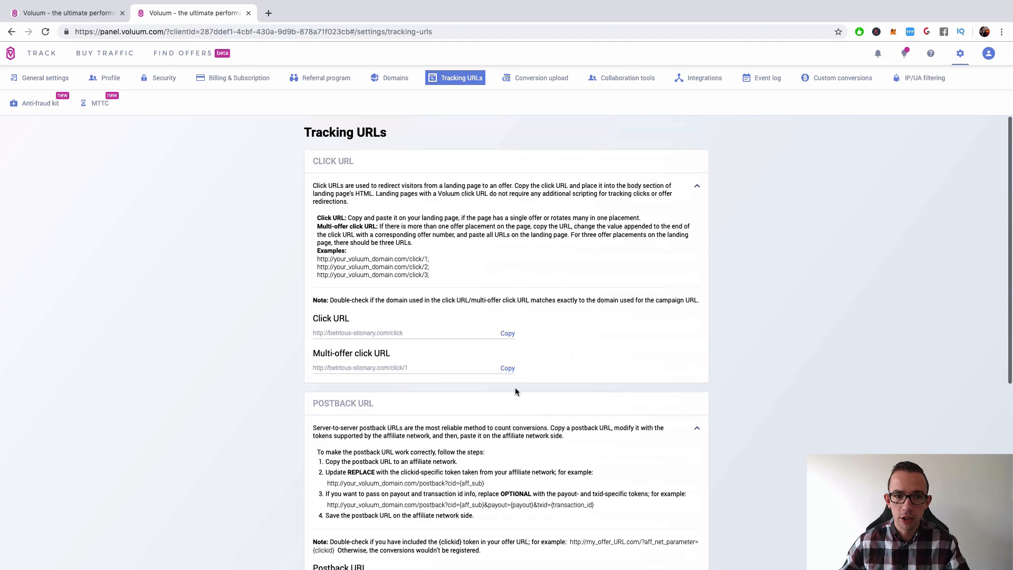
- Review the domain and account security settings, and return to the general settings
left_click(397, 82)
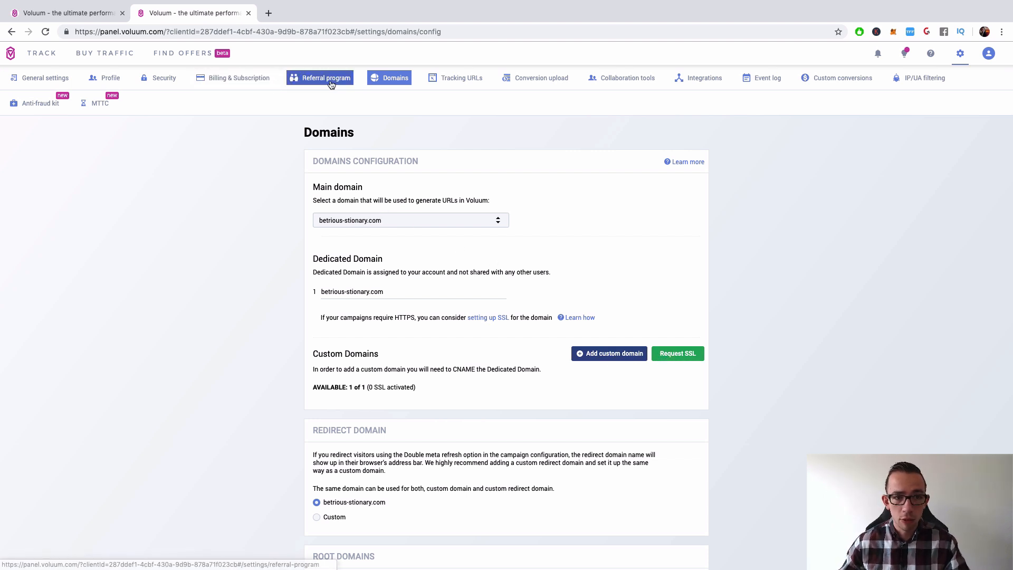
left_click(163, 79)
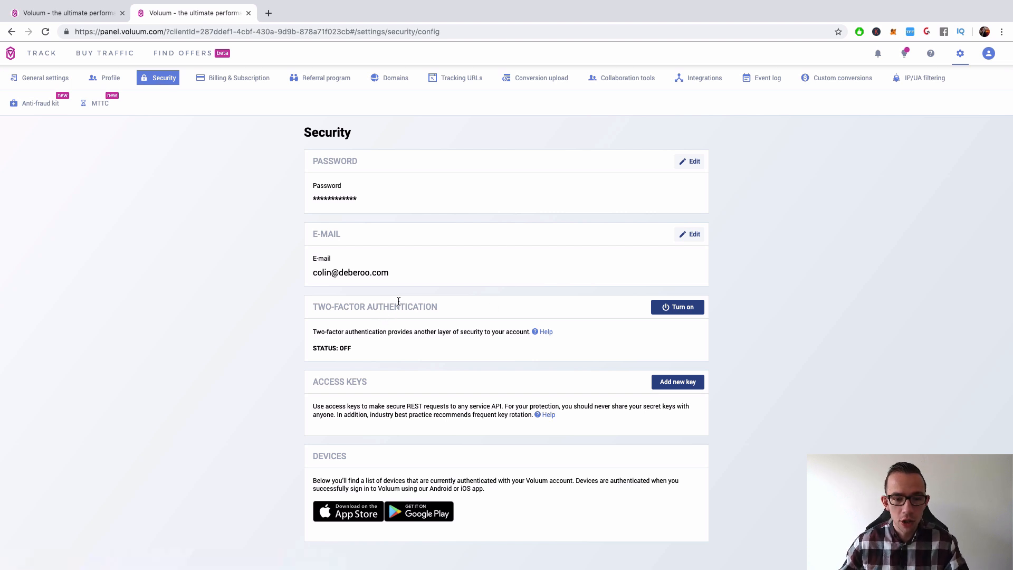
left_click(40, 79)
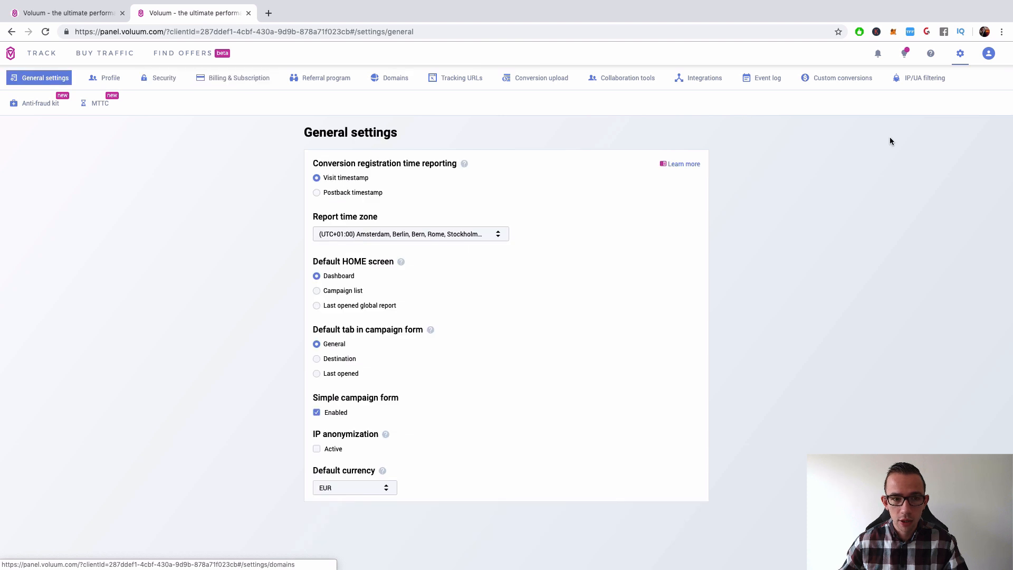
- Open the Getting started quick guide from the support options and decline the guided tour
left_click(931, 58)
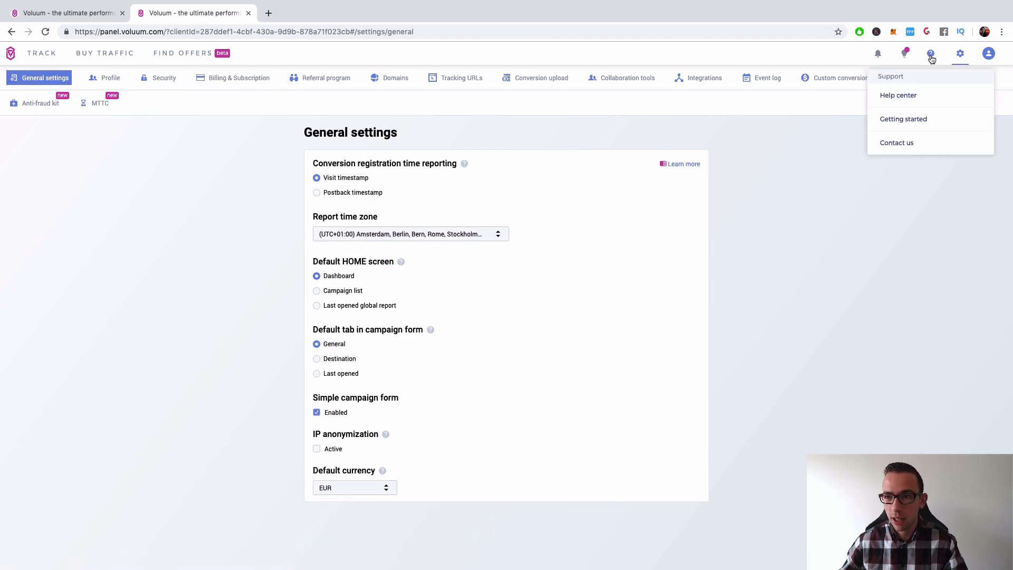
right_click(909, 123)
left_click(890, 128)
left_click(909, 121)
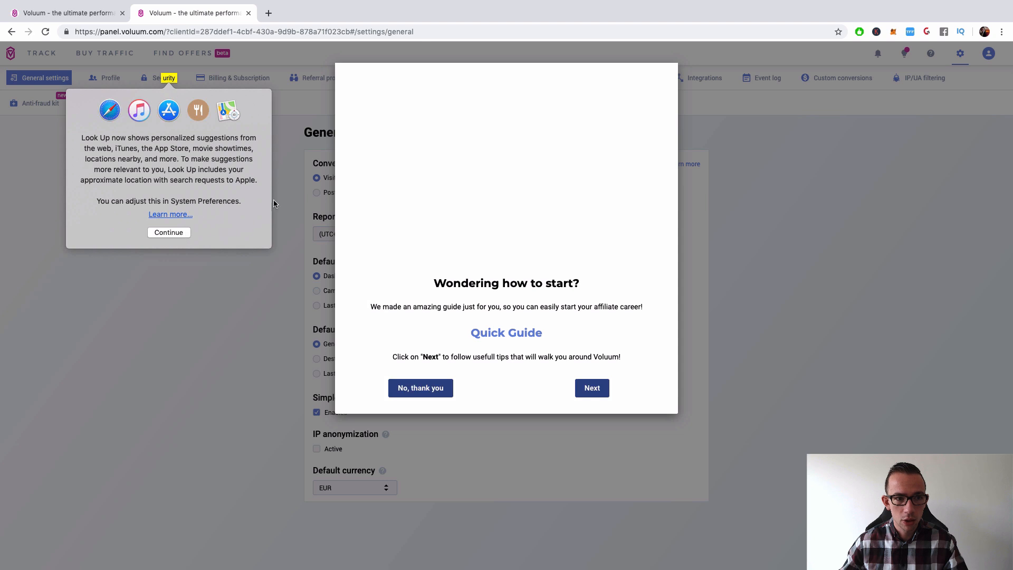
left_click(273, 204)
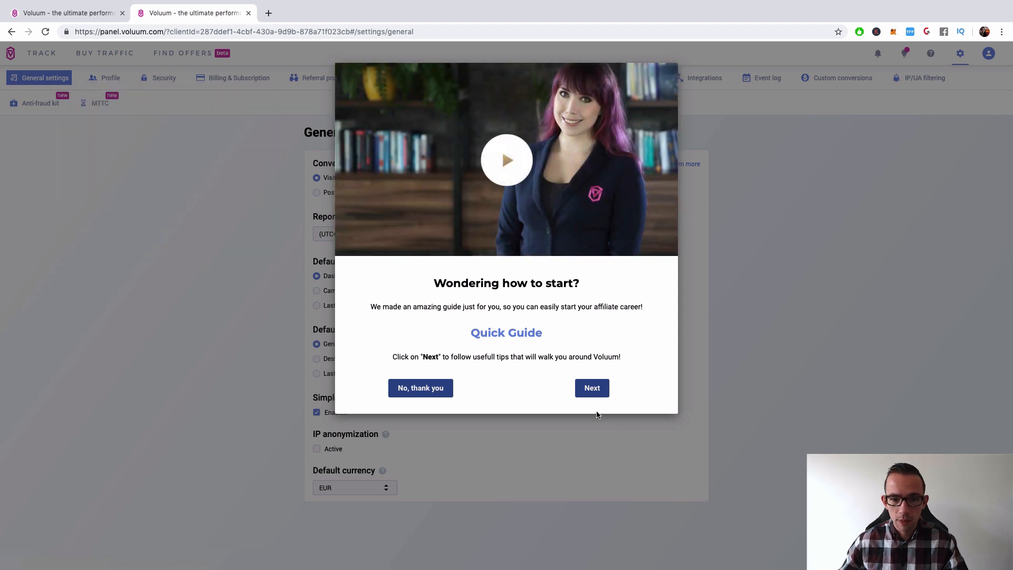
left_click(425, 388)
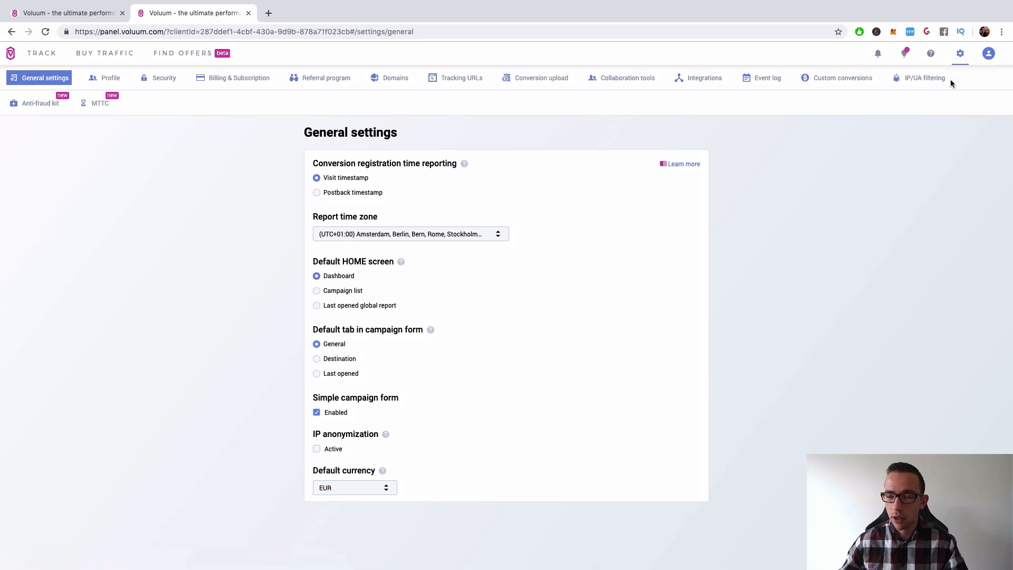
- Open the help center documentation, return to the Voluum panel, and view the contact support form before closing it
left_click(930, 55)
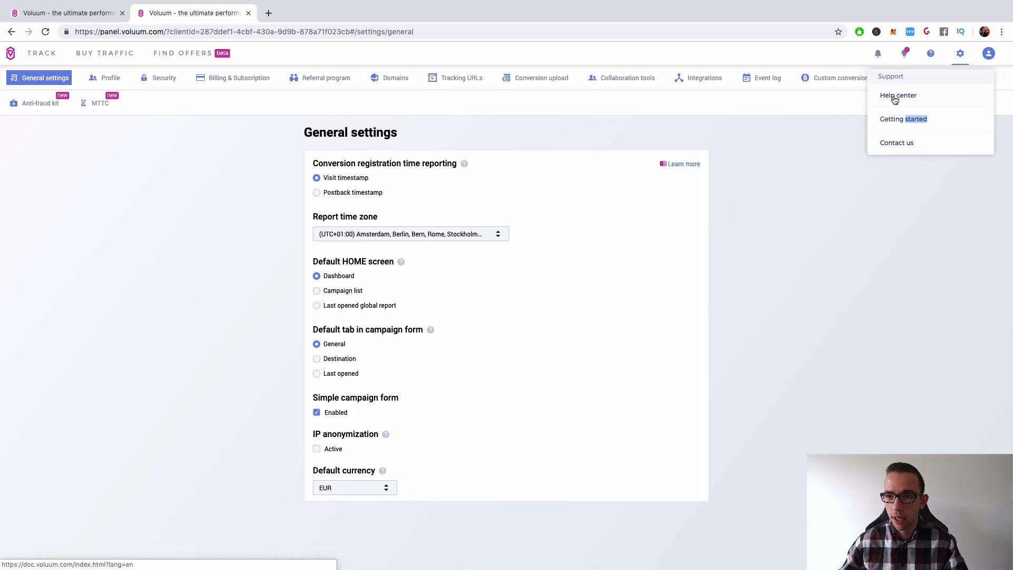
left_click(897, 96)
left_click(158, 11)
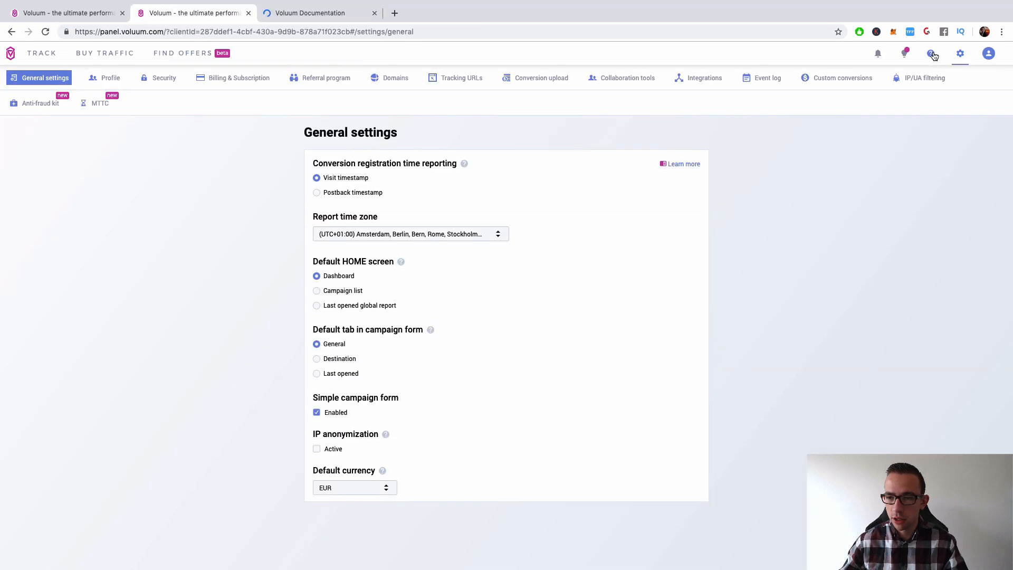
left_click(931, 55)
left_click(913, 140)
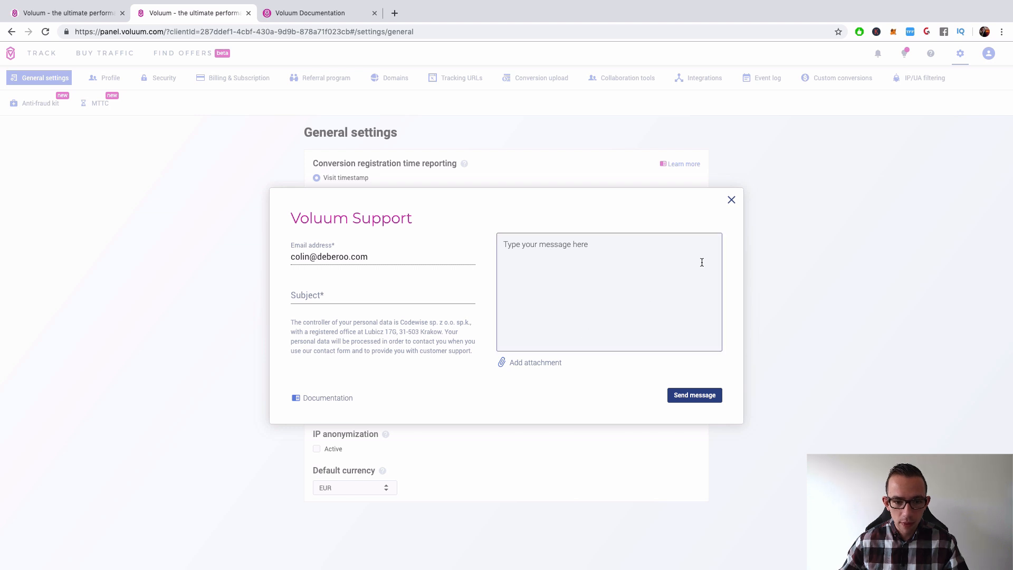
left_click(731, 199)
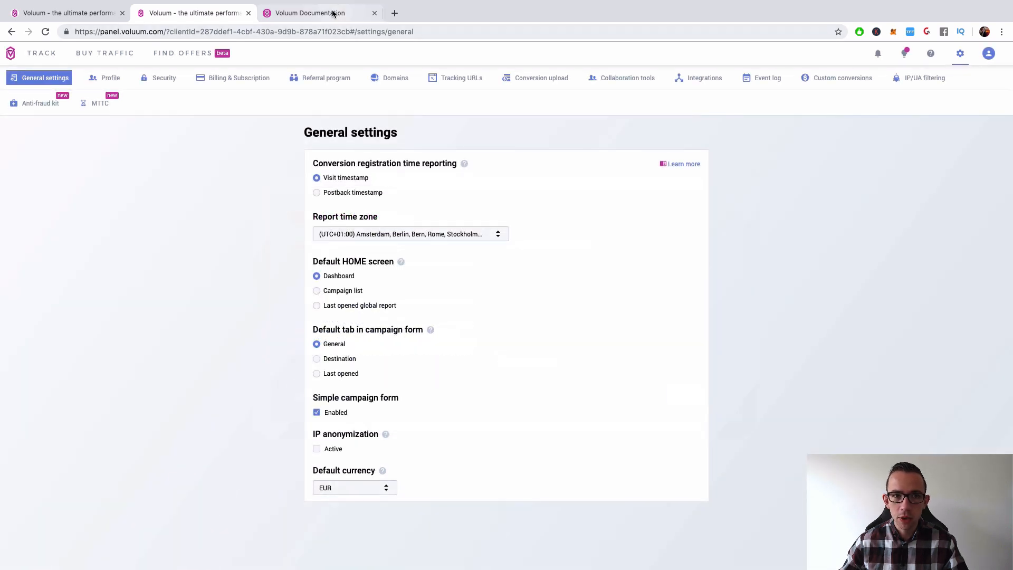
- Look through the Get Started guides in the Voluum documentation, and close the documentation and the extra browser tab
left_click(333, 14)
scroll(547, 250, "down", 1)
scroll(560, 250, "up", 1)
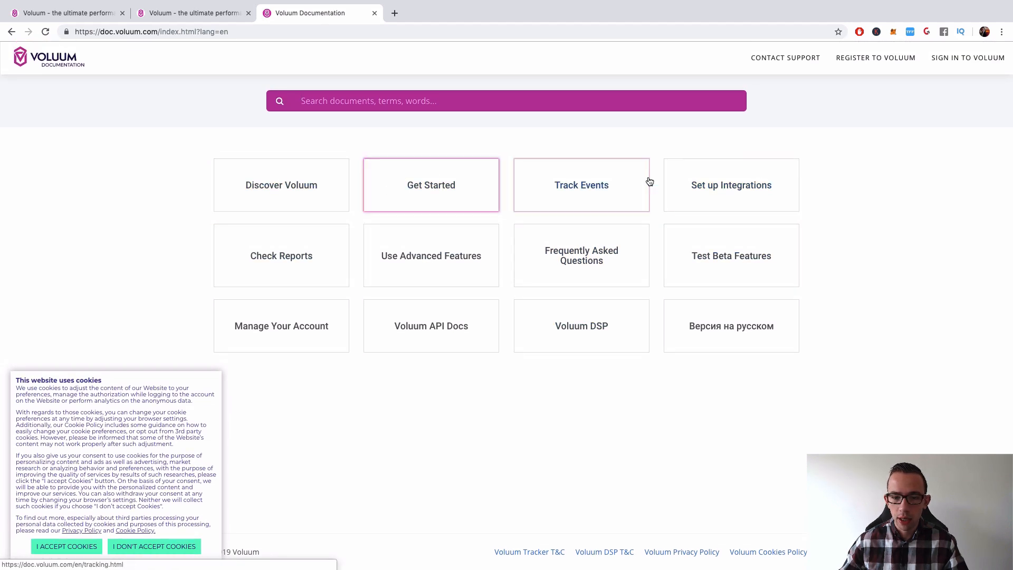
left_click(425, 186)
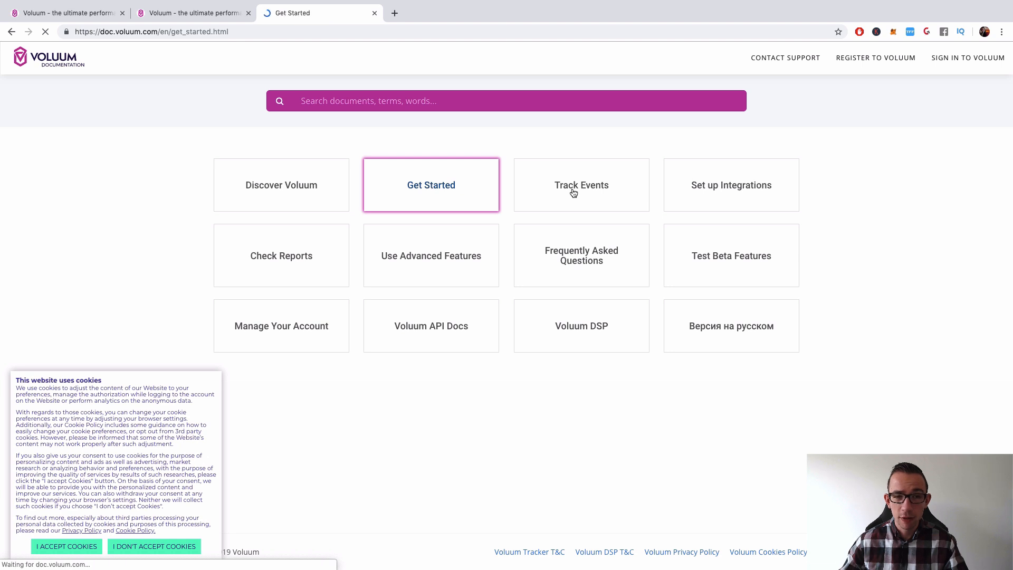
scroll(605, 254, "down", 5)
scroll(605, 254, "down", 3)
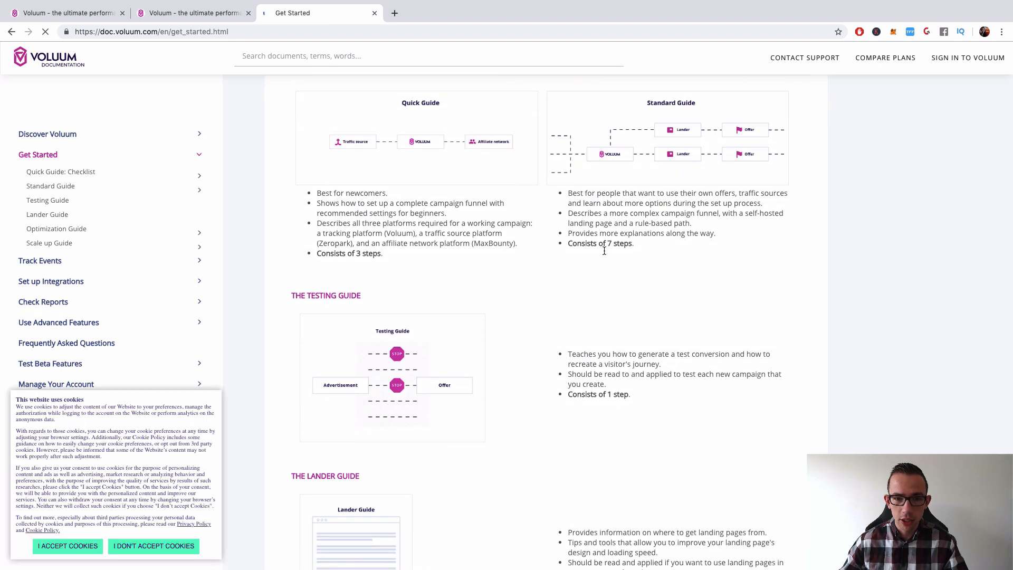
scroll(605, 254, "up", 6)
scroll(491, 218, "down", 10)
scroll(491, 217, "down", 10)
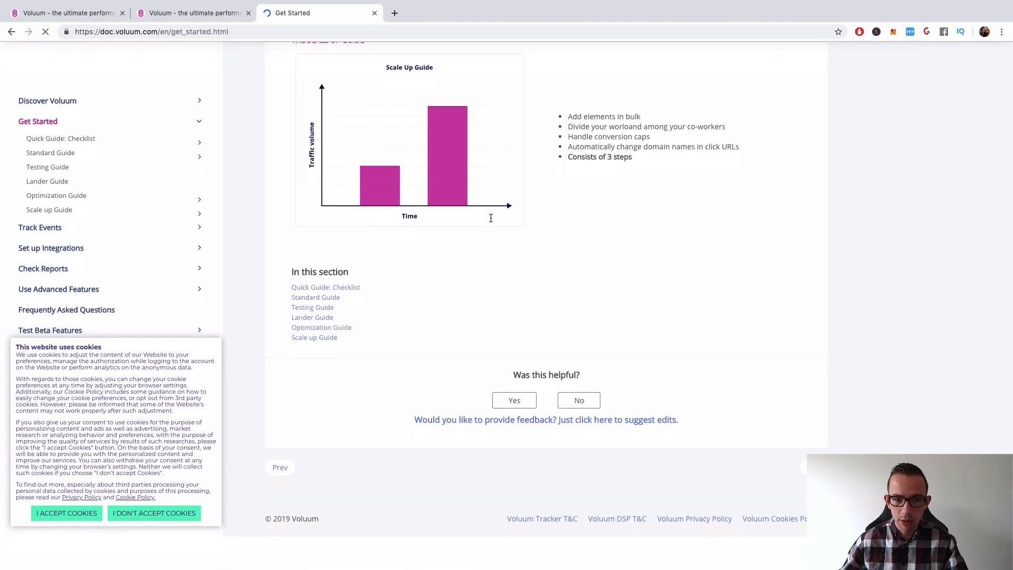
scroll(490, 219, "up", 20)
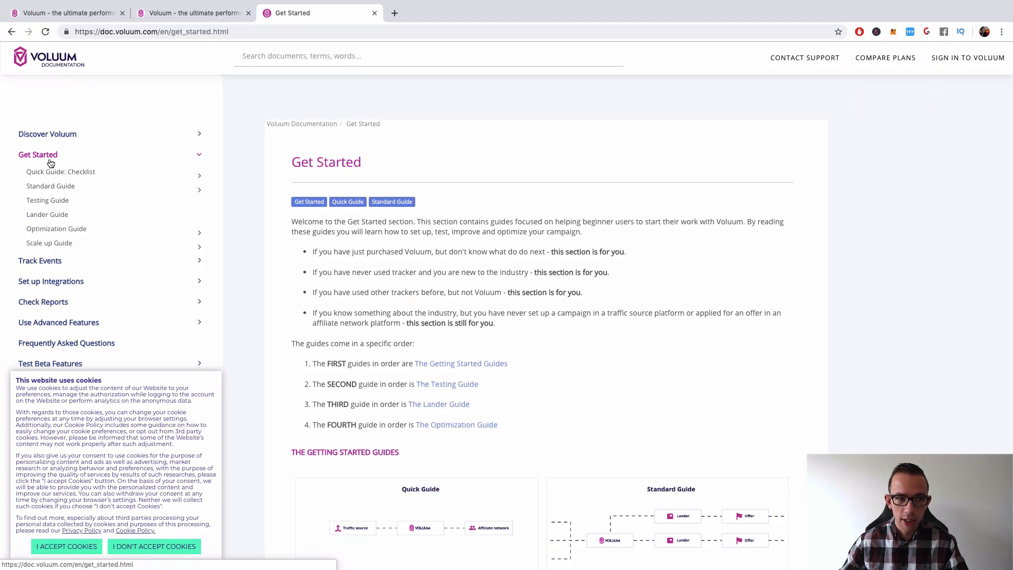
left_click(375, 13)
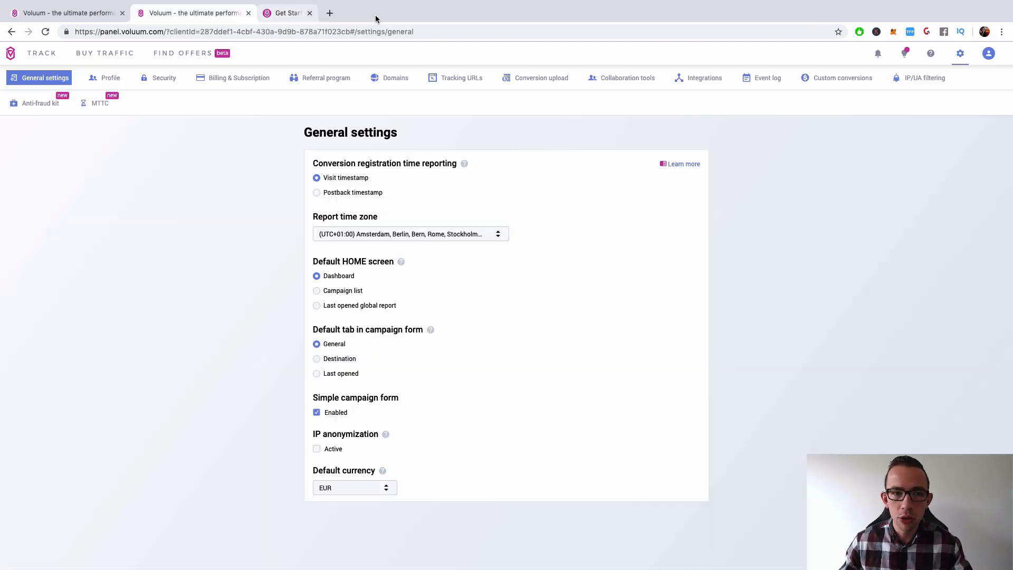
left_click(249, 13)
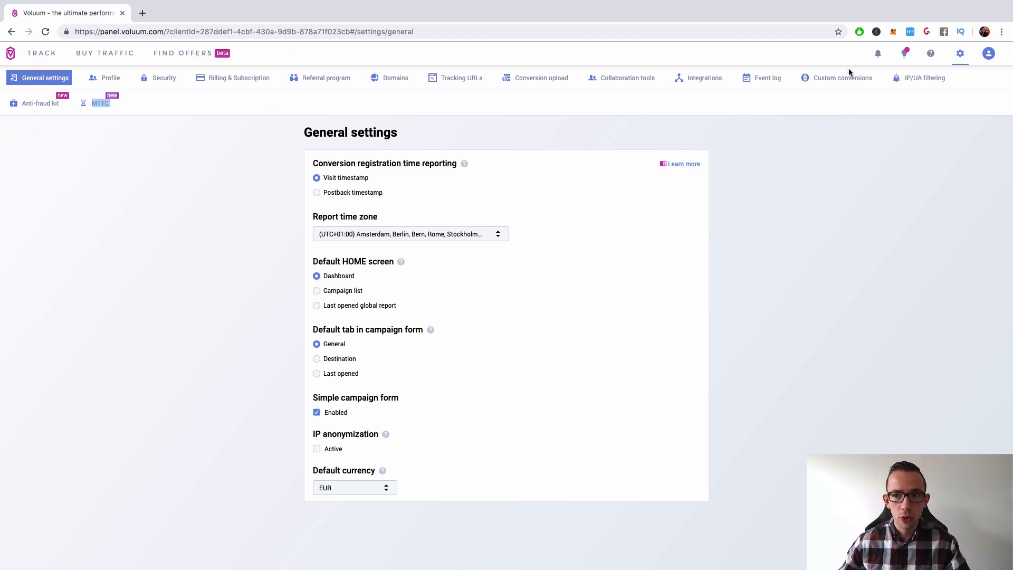
- Review the key features and what's new sections, and check the notifications
left_click(907, 55)
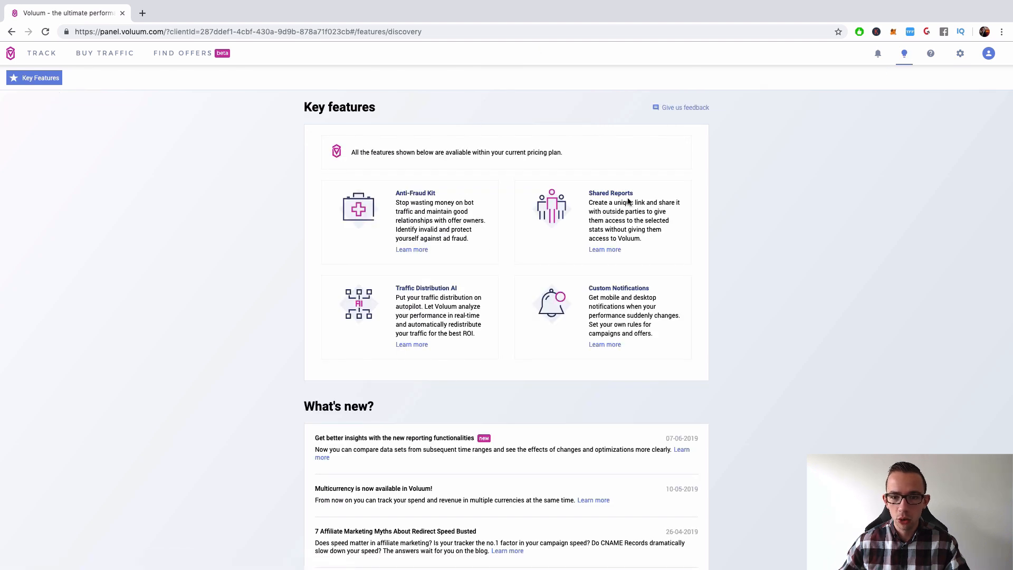
scroll(647, 199, "down", 1)
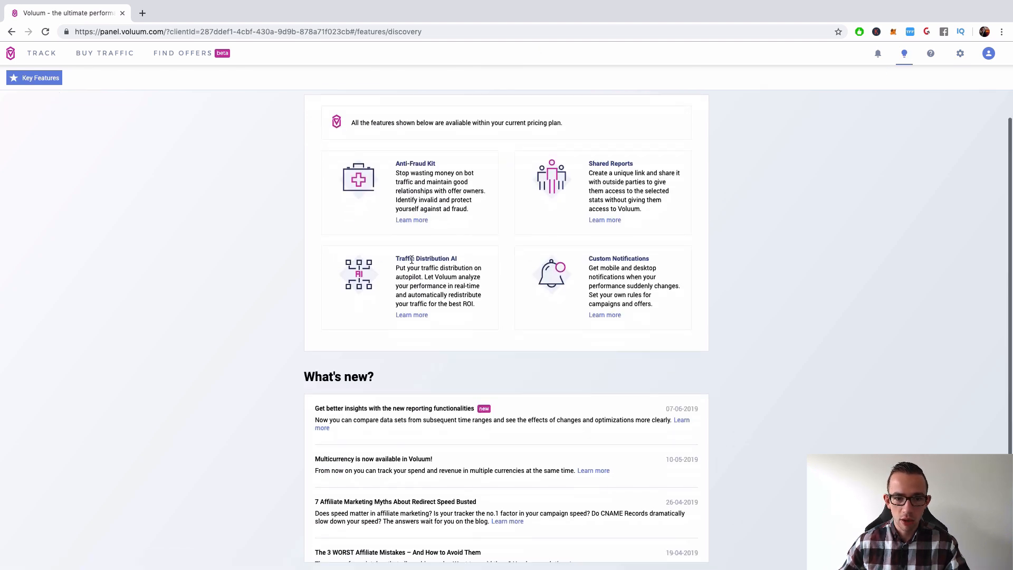
scroll(455, 252, "down", 1)
scroll(549, 258, "down", 1)
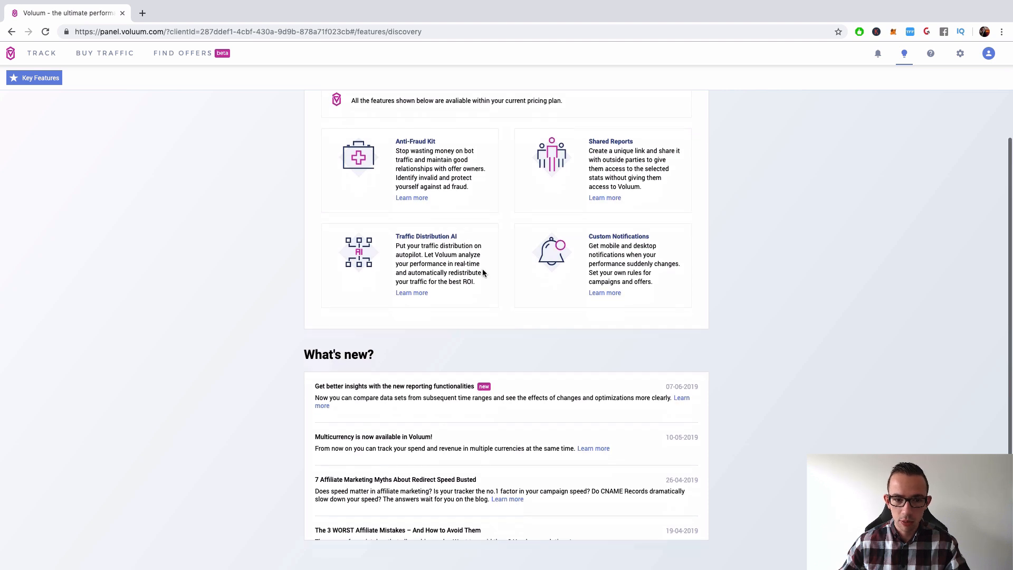
scroll(612, 288, "up", 2)
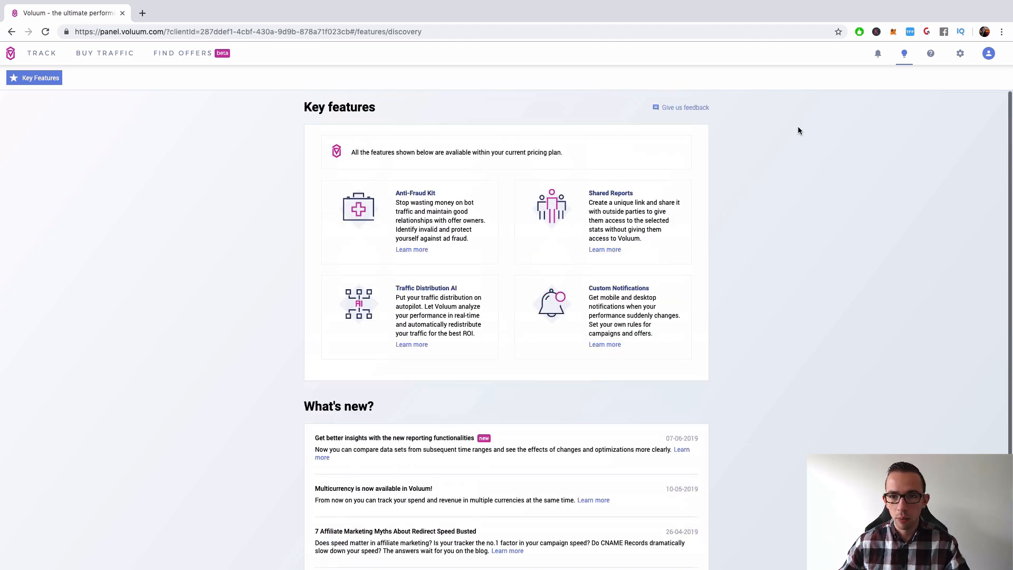
left_click(872, 59)
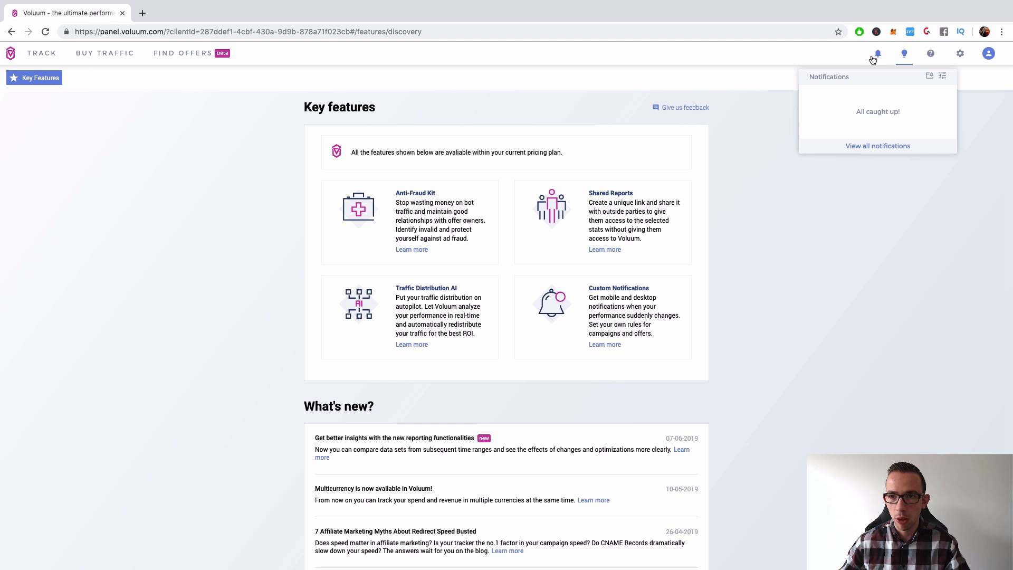
- Return to the tracking dashboard and look over the day parting, browser and device report options
left_click(37, 54)
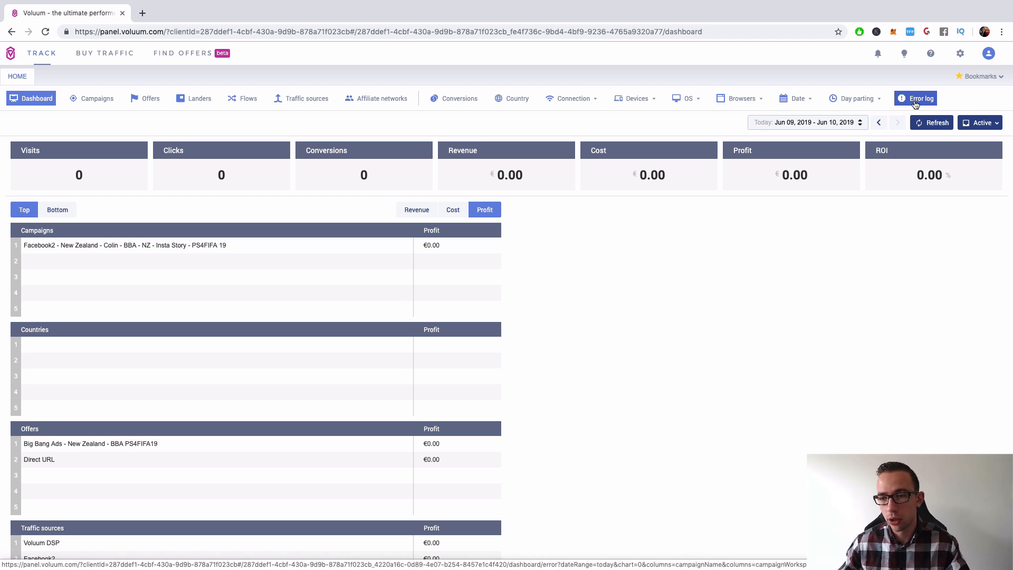
left_click(855, 98)
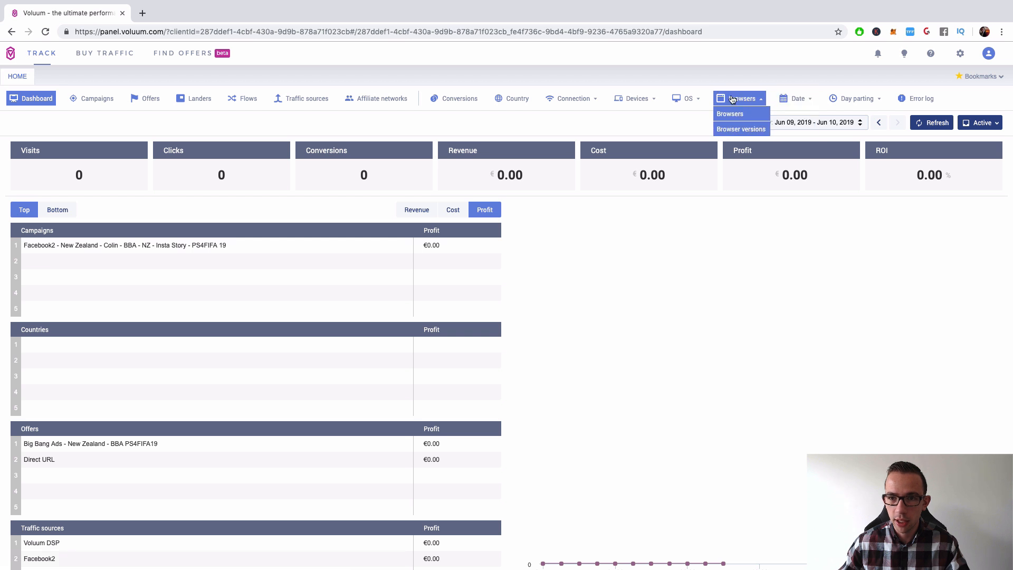
mouse_move(628, 103)
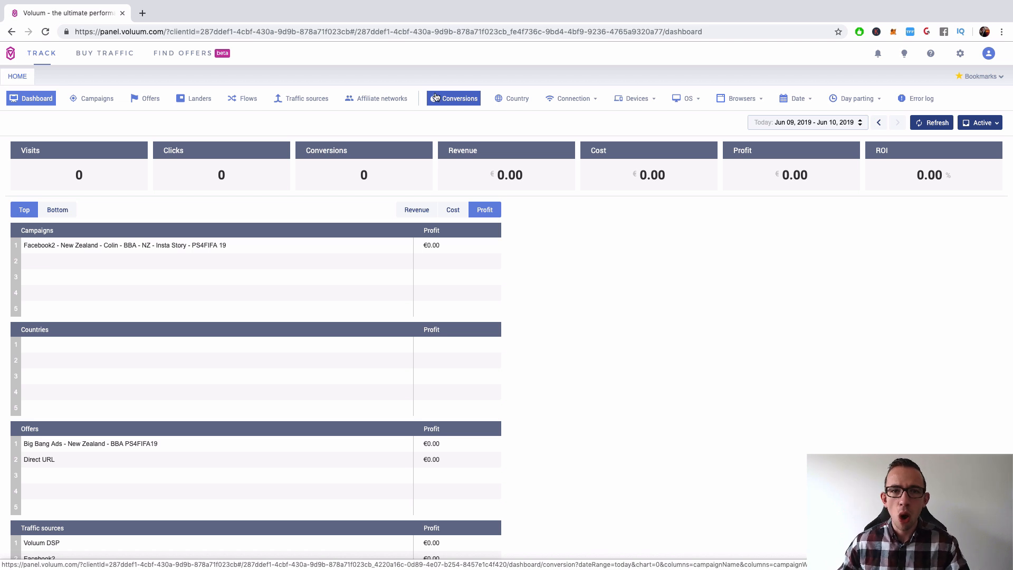
- Start a new affiliate network and look through the trusted and other network templates
left_click(378, 100)
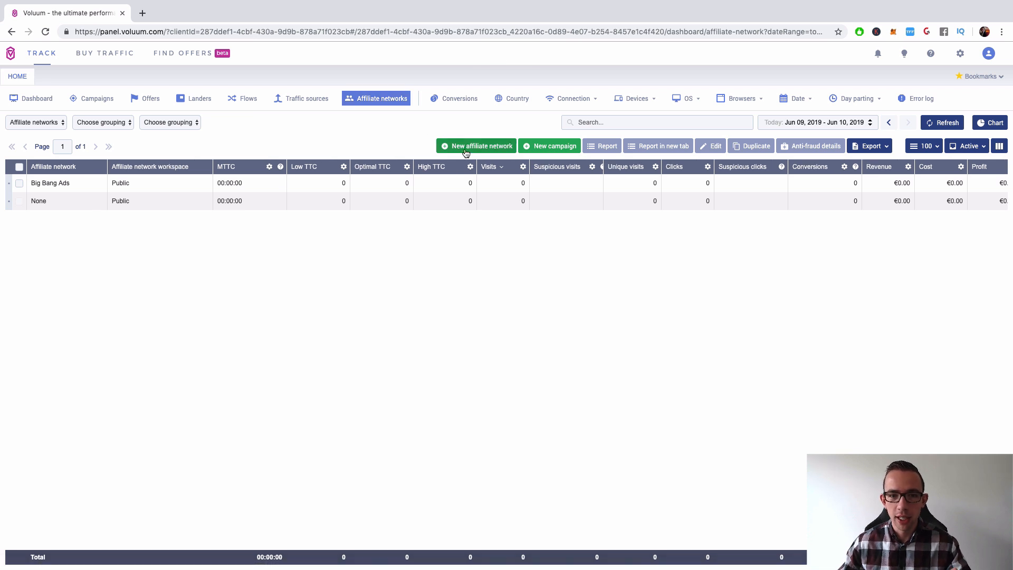
left_click(466, 153)
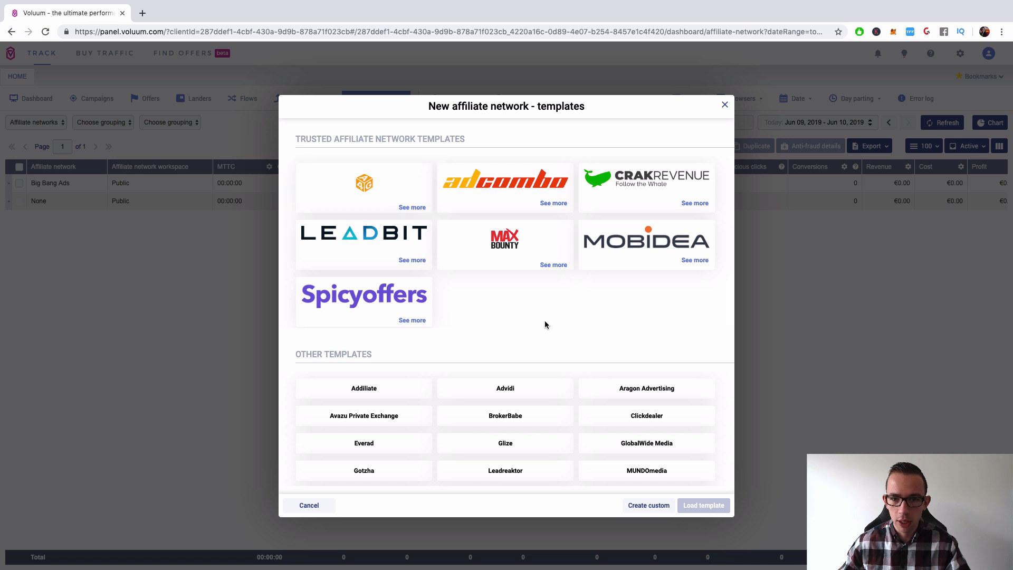
scroll(425, 399, "down", 2)
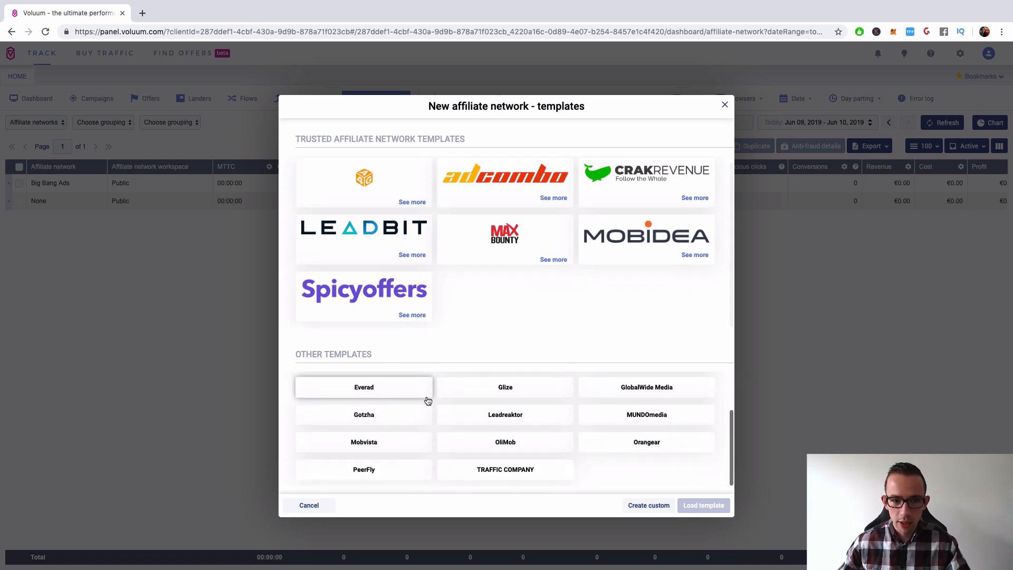
scroll(439, 397, "up", 2)
scroll(510, 426, "down", 2)
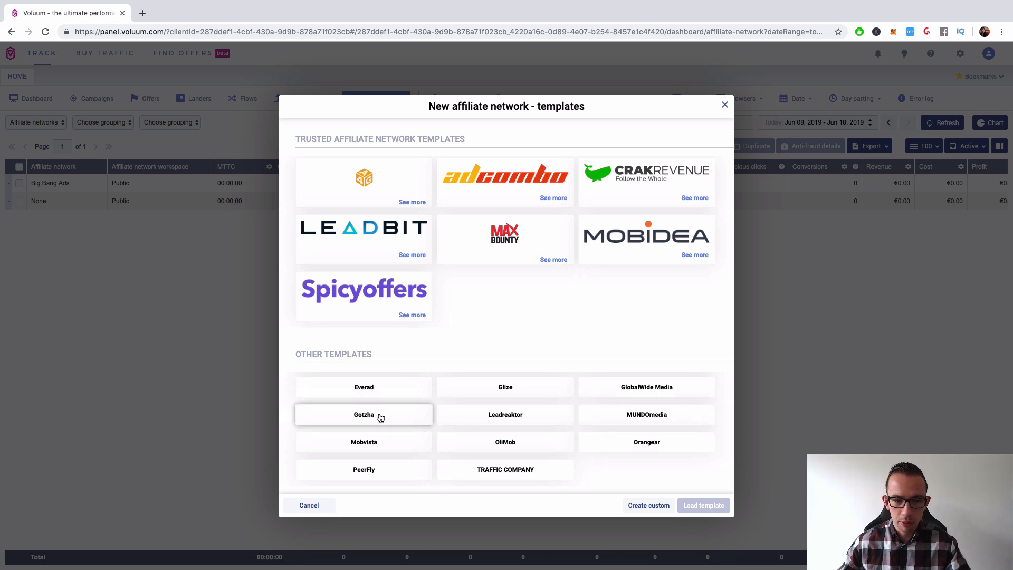
scroll(533, 472, "up", 2)
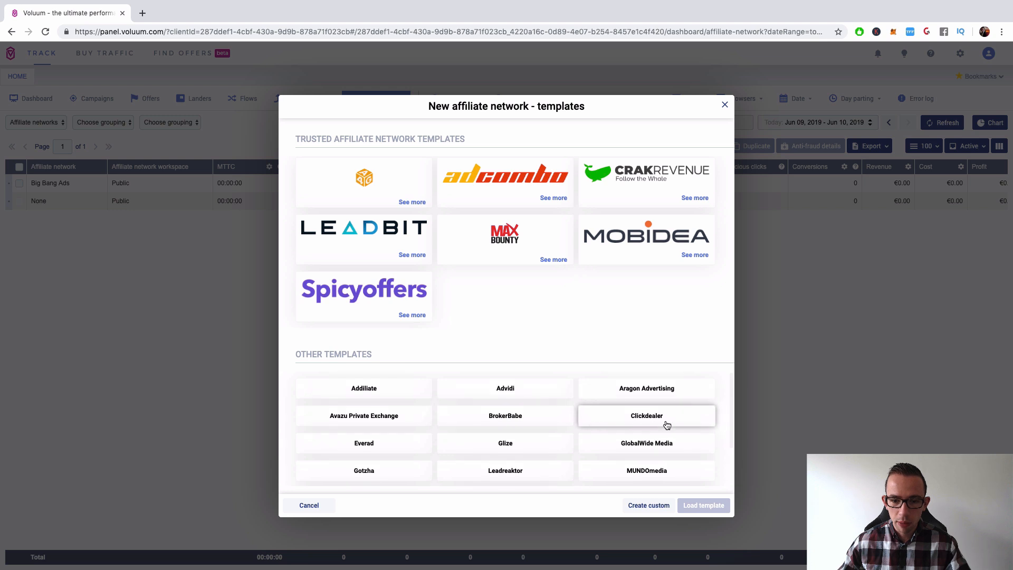
- Load the Clickdealer affiliate network template, review its settings and advanced parameters, and close the form without saving
left_click(676, 418)
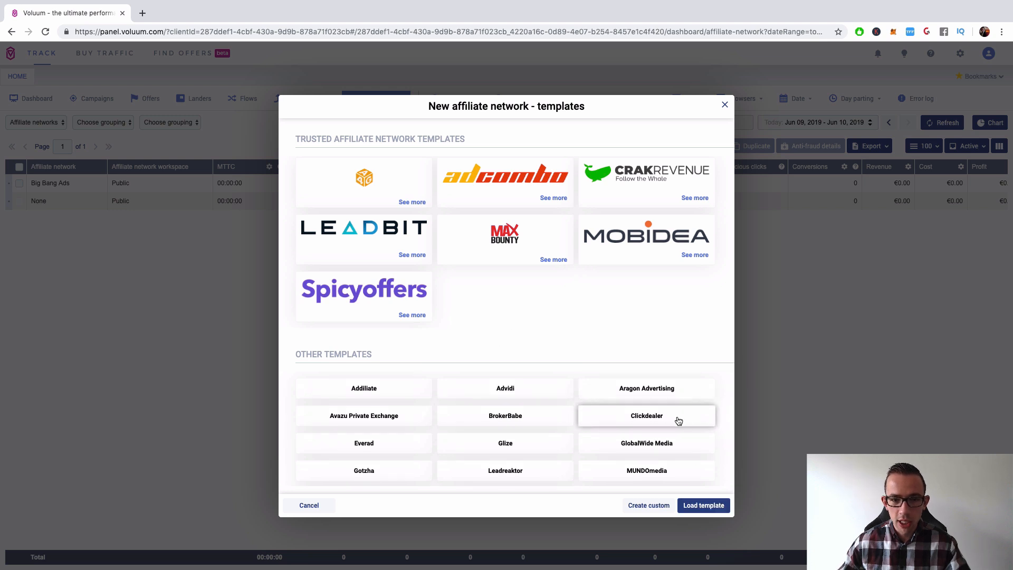
left_click(707, 505)
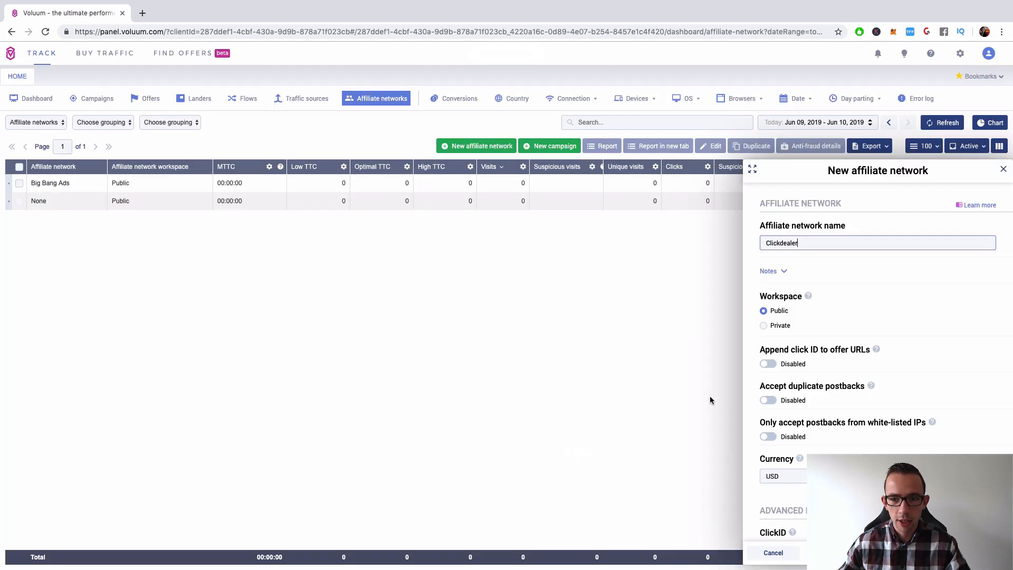
scroll(837, 315, "down", 2)
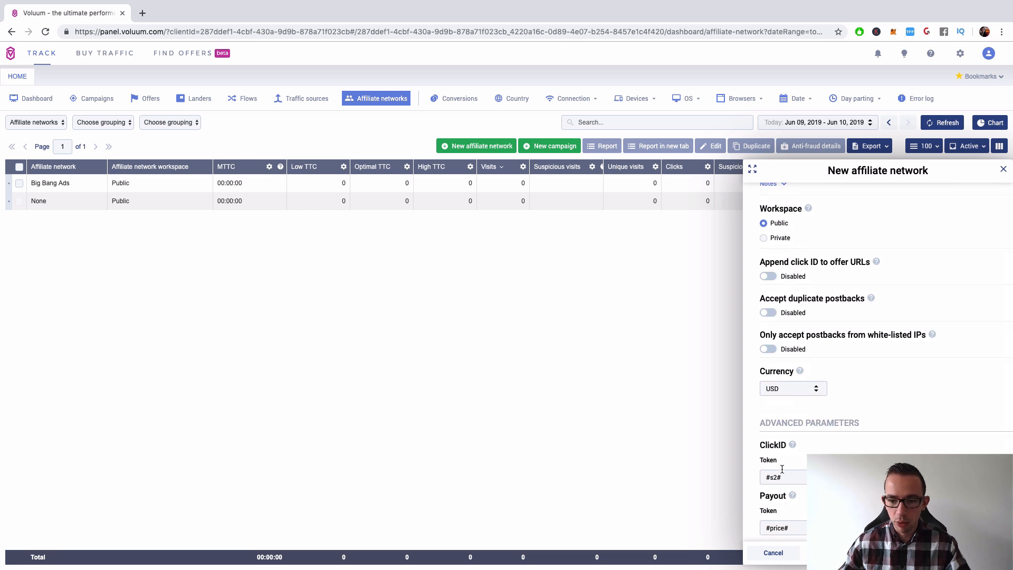
scroll(836, 421, "up", 2)
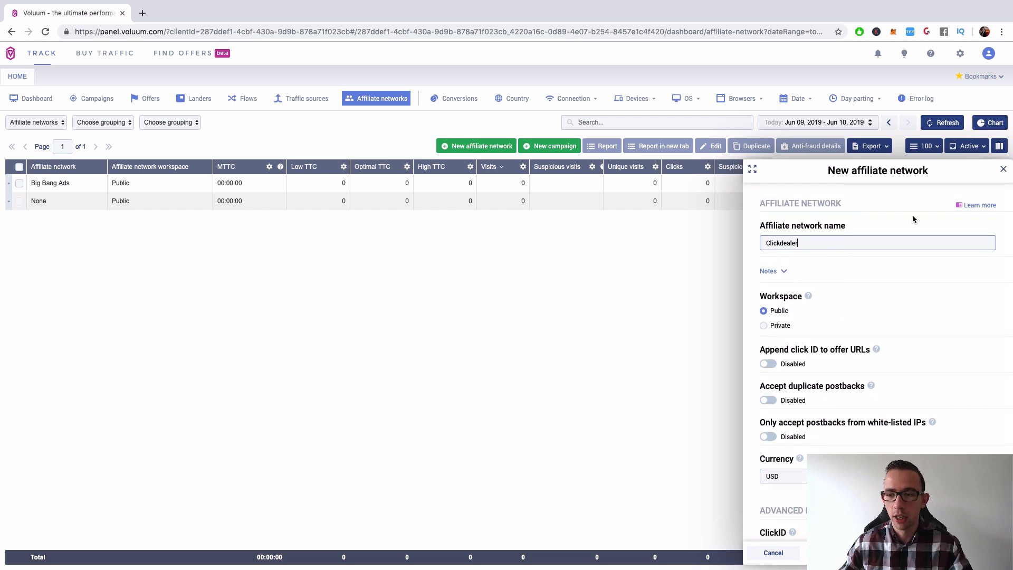
left_click(1003, 170)
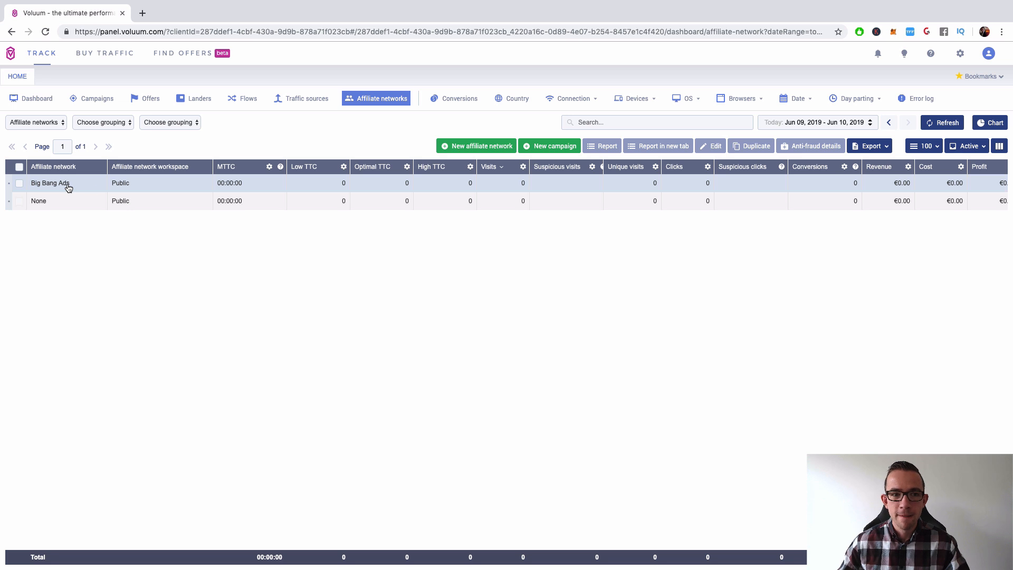
- Start a new traffic source and look through the trusted and other traffic source templates
left_click(319, 100)
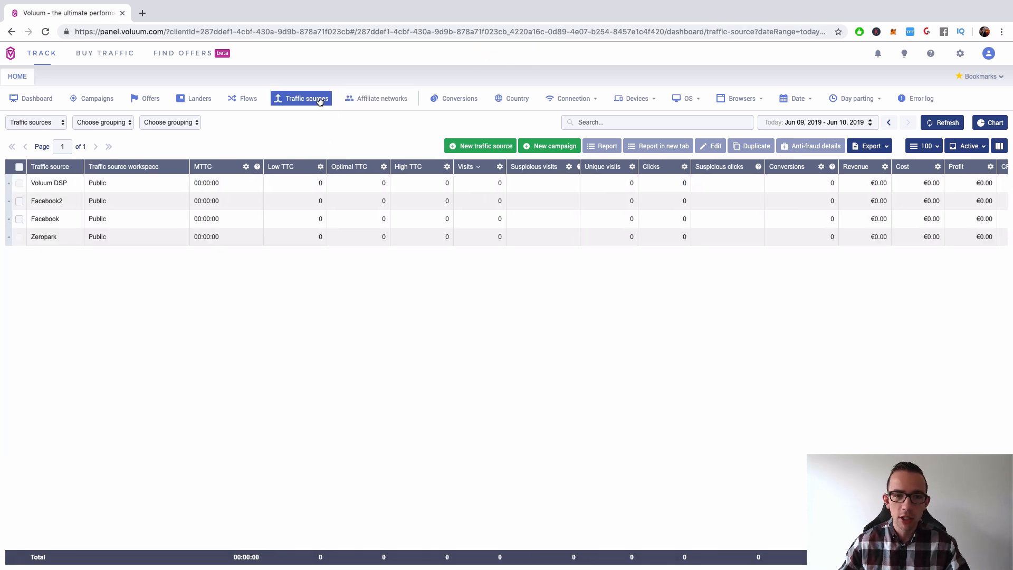
left_click(480, 147)
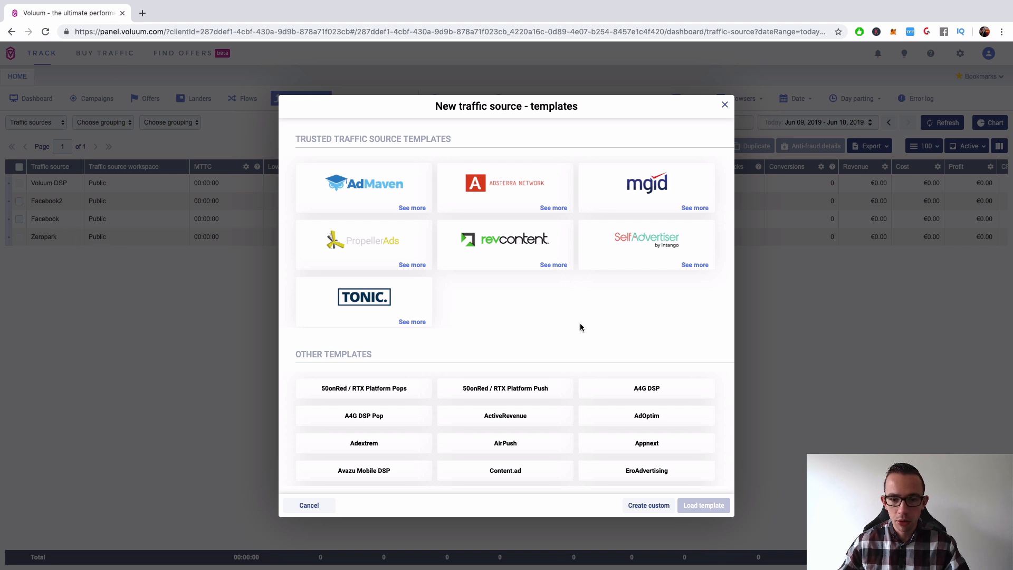
scroll(564, 395, "down", 4)
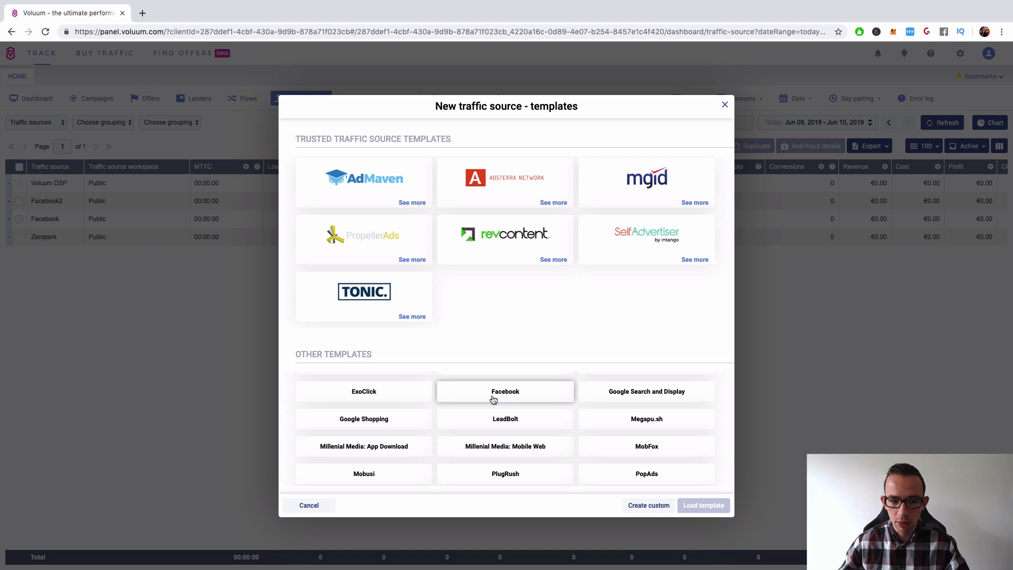
scroll(653, 438, "down", 2)
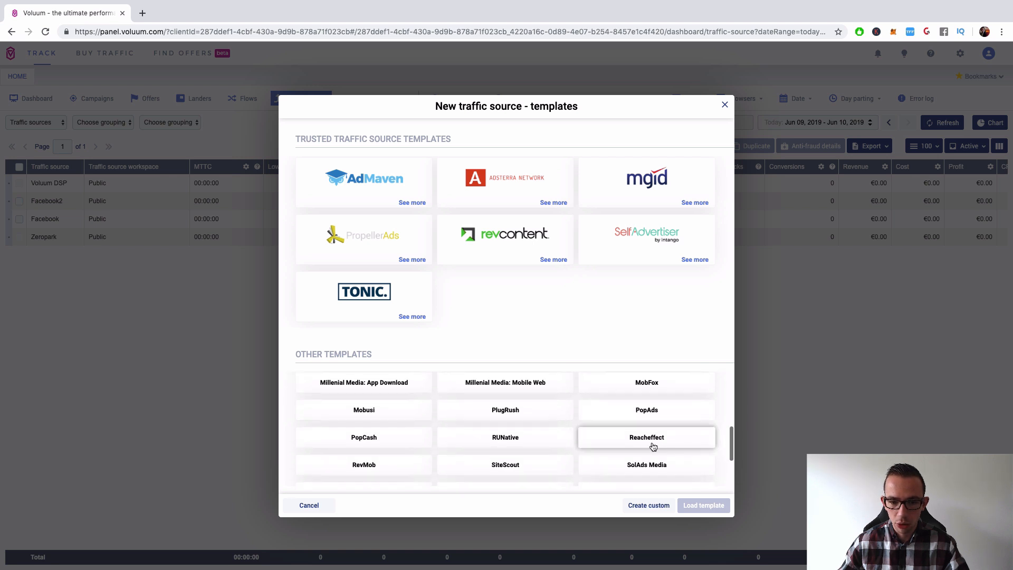
scroll(448, 422, "down", 3)
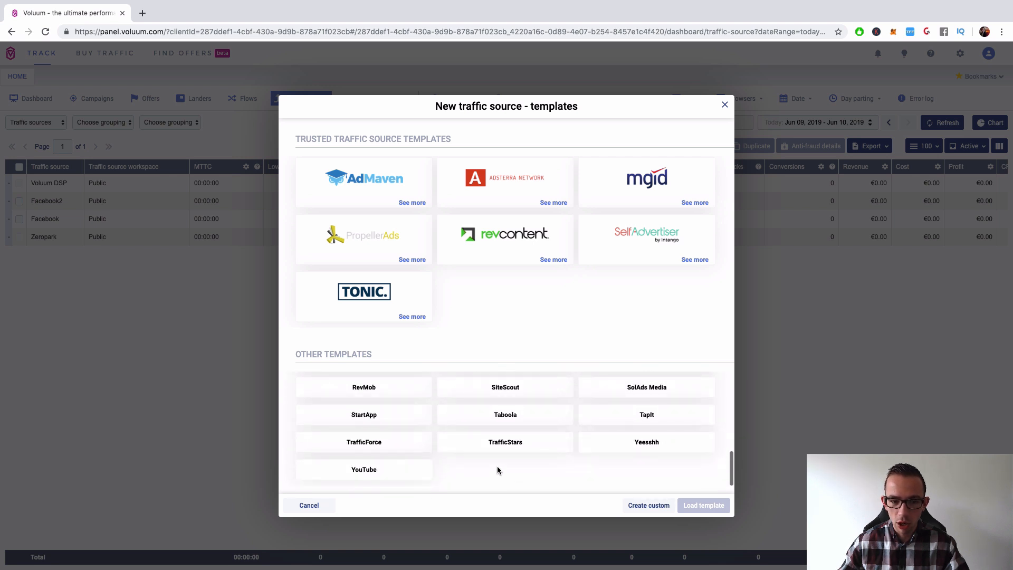
scroll(412, 412, "up", 10)
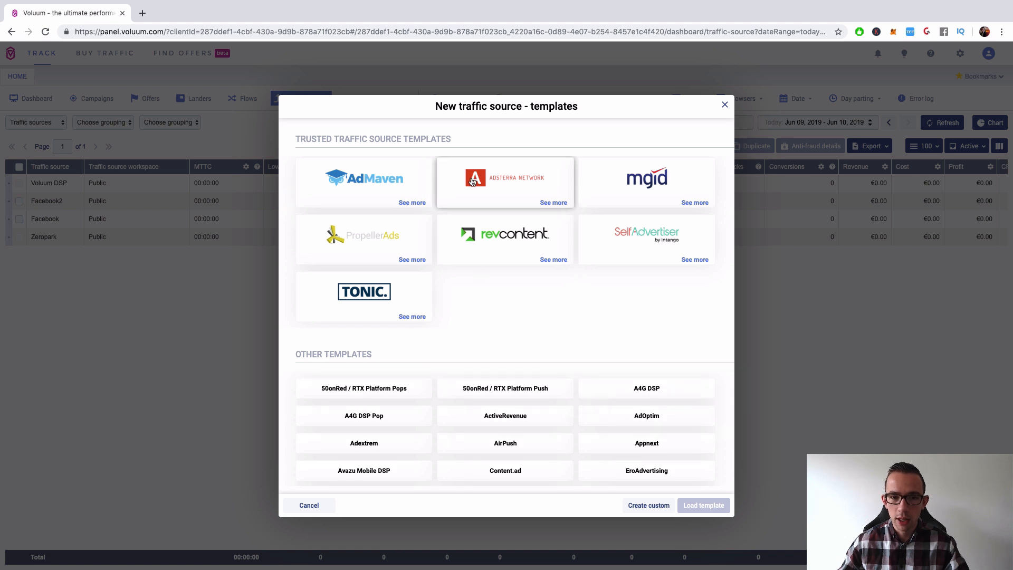
- Load the TONIC traffic source template, review its currency and advanced parameters, and save it as a new traffic source
left_click(415, 304)
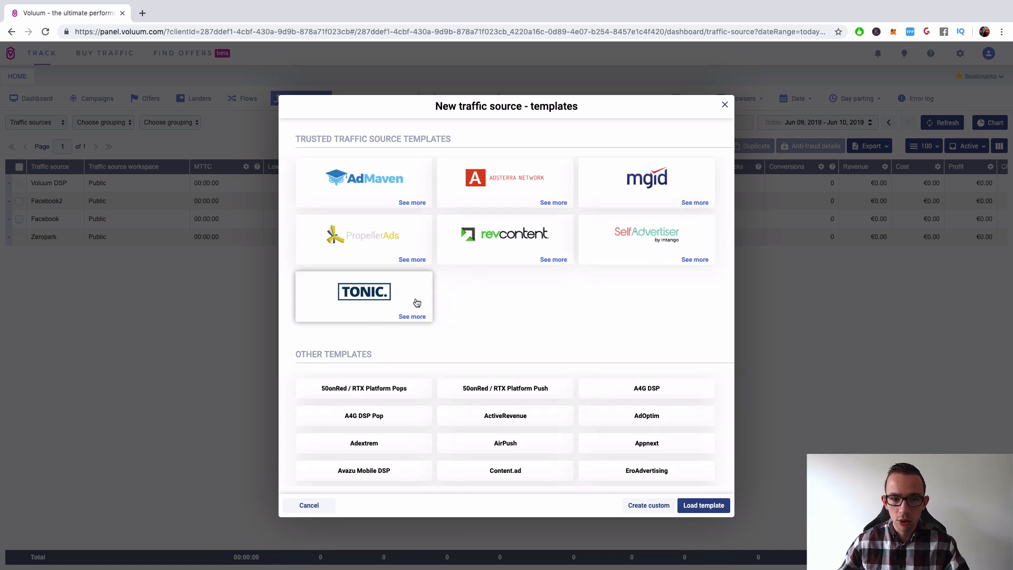
left_click(704, 505)
scroll(818, 350, "down", 10)
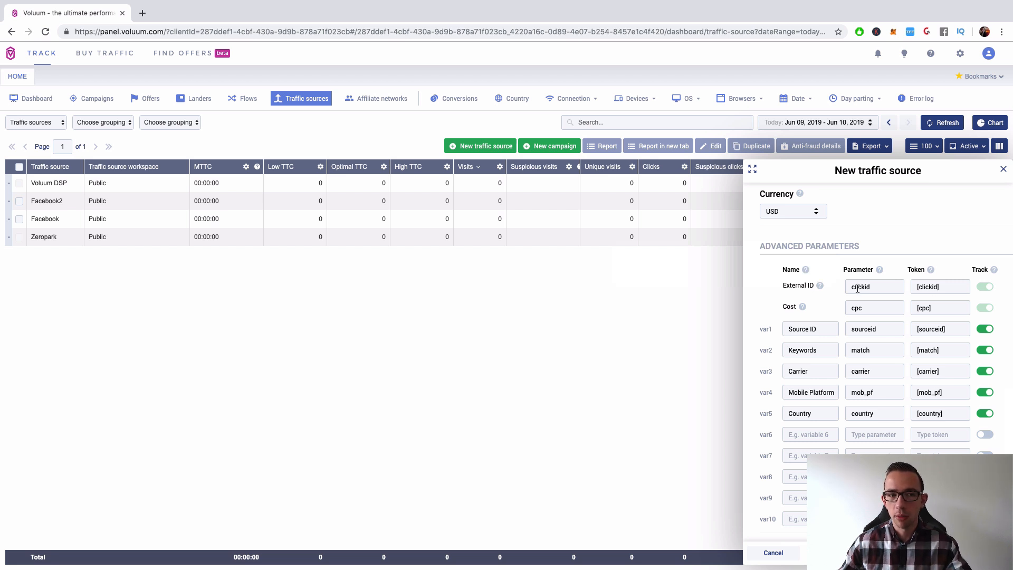
mouse_move(930, 269)
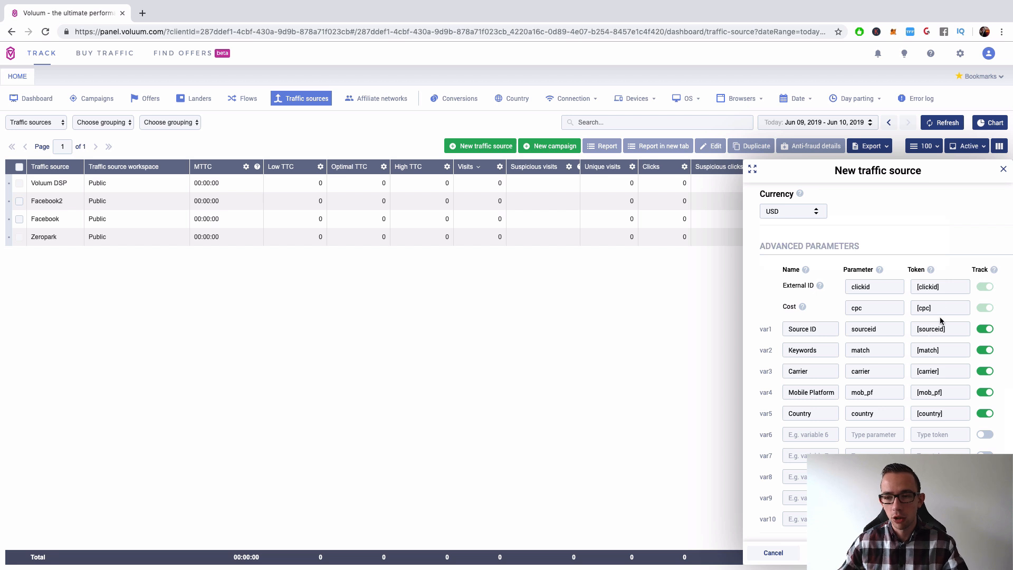
scroll(939, 306, "up", 1)
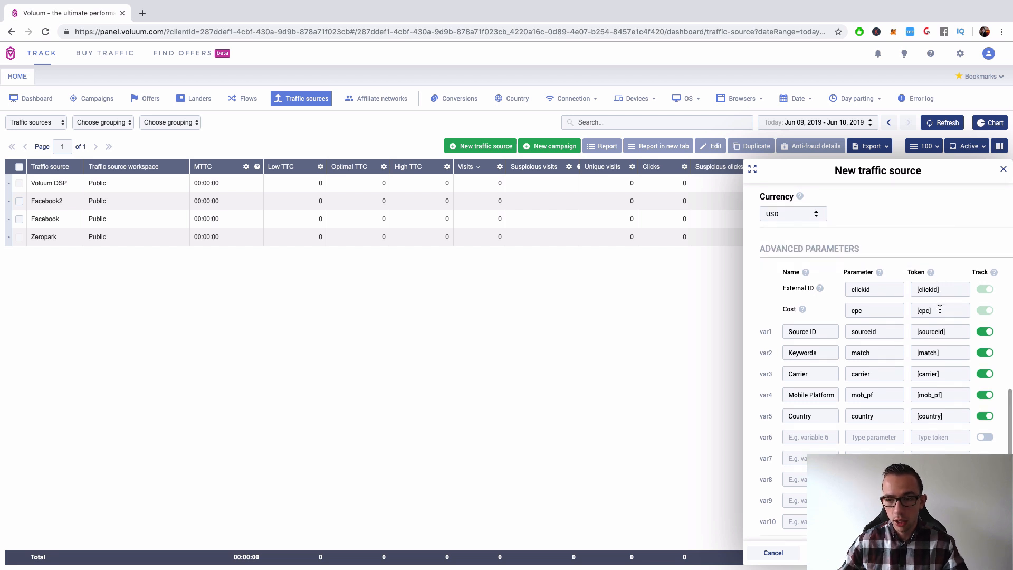
scroll(945, 340, "down", 1)
scroll(944, 382, "up", 2)
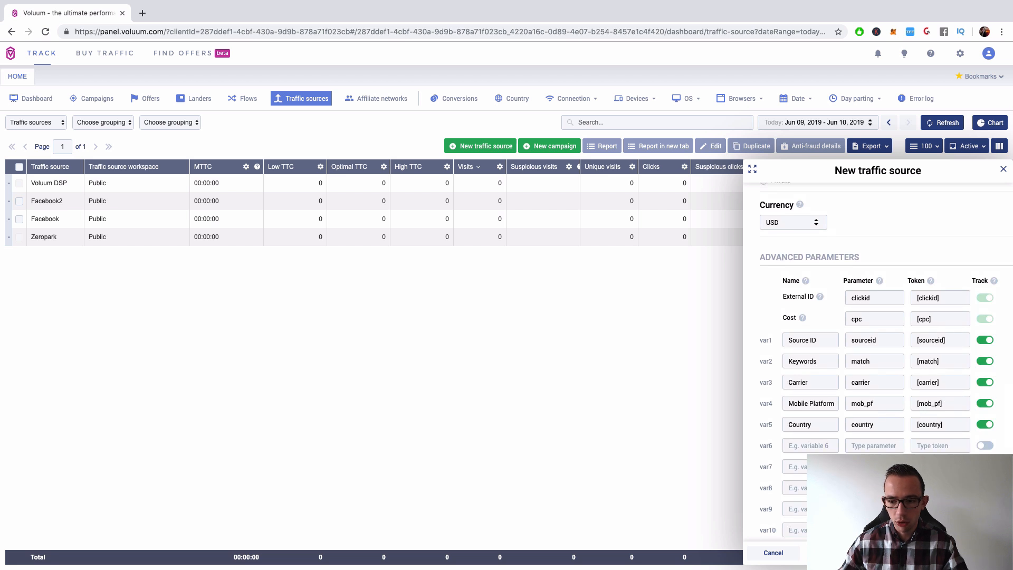
left_click(980, 553)
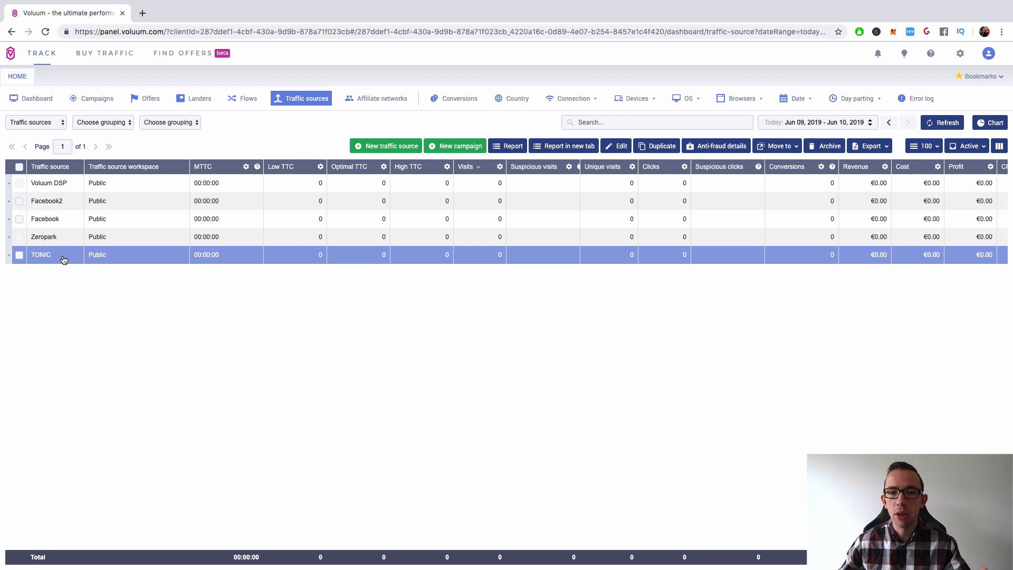
- View the flows list, look over the path and redirect options of a new flow, and close the form without saving
left_click(247, 100)
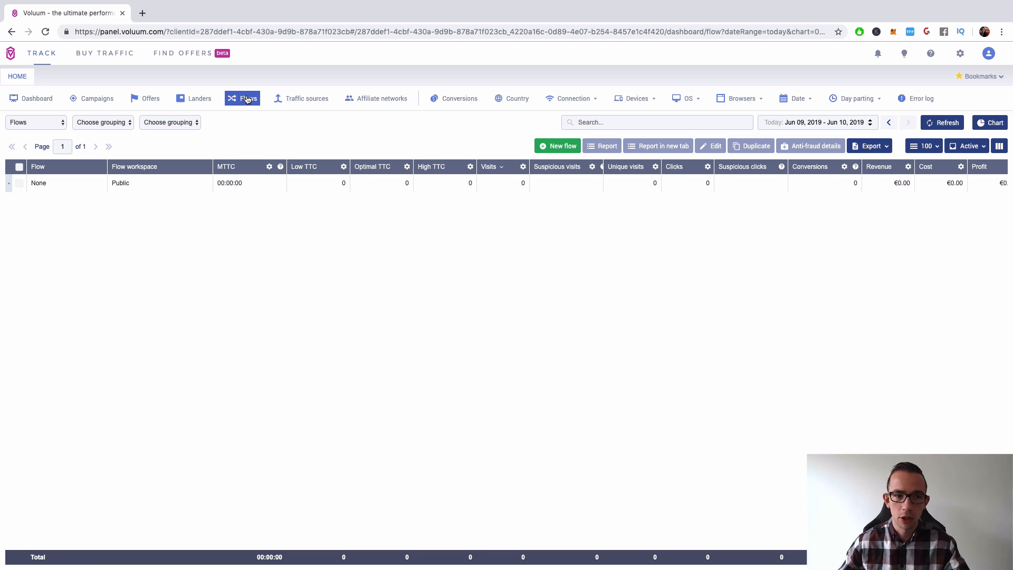
left_click(562, 148)
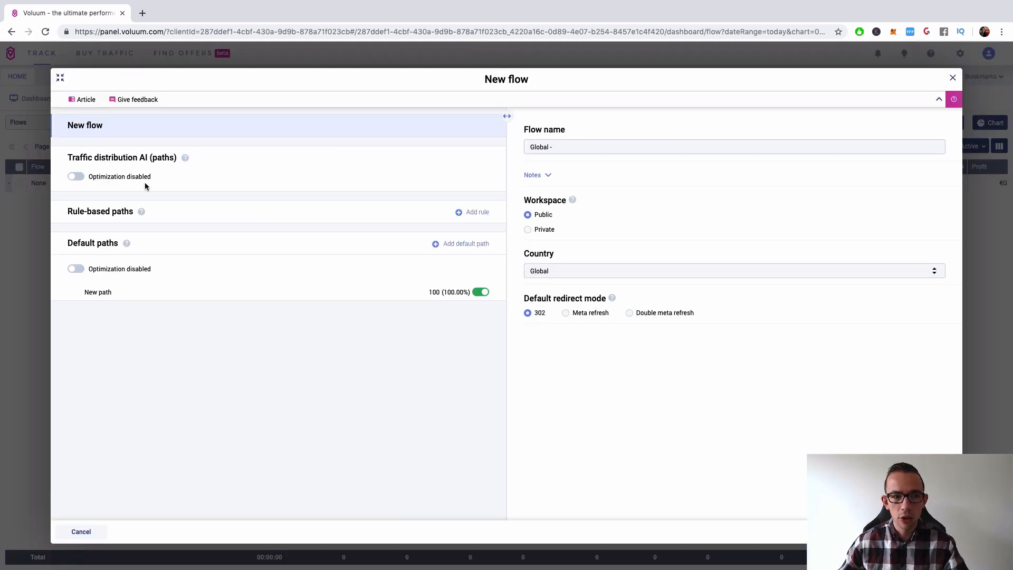
left_click(952, 78)
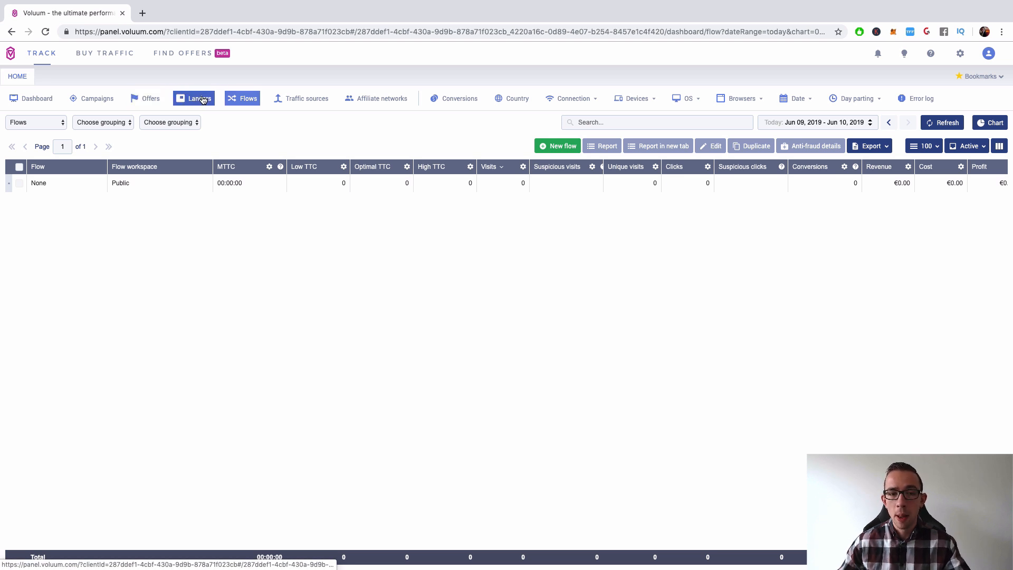
- Start a new advanced campaign with Facebook2 as the traffic source and United States as the country tag
left_click(113, 98)
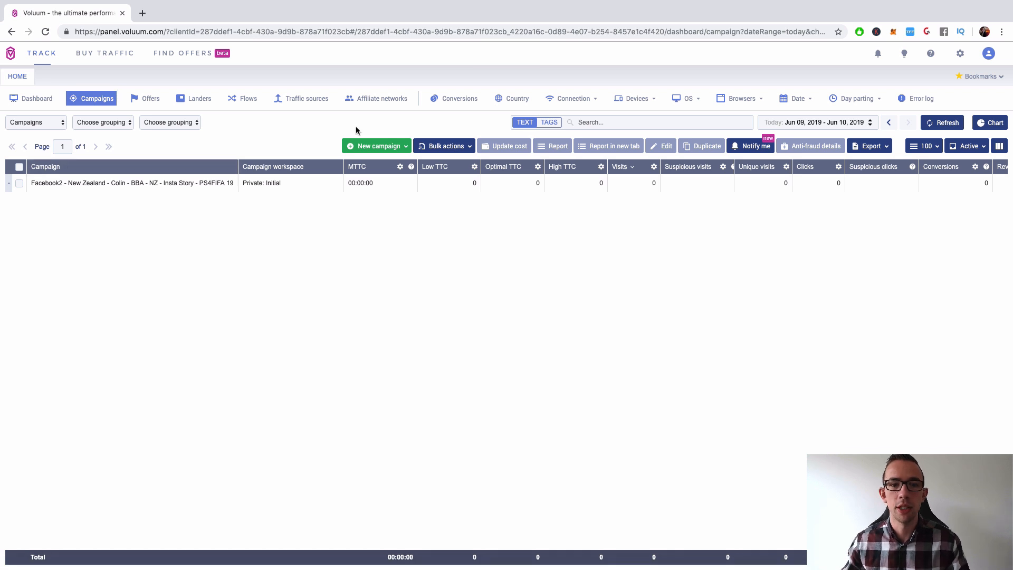
left_click(367, 147)
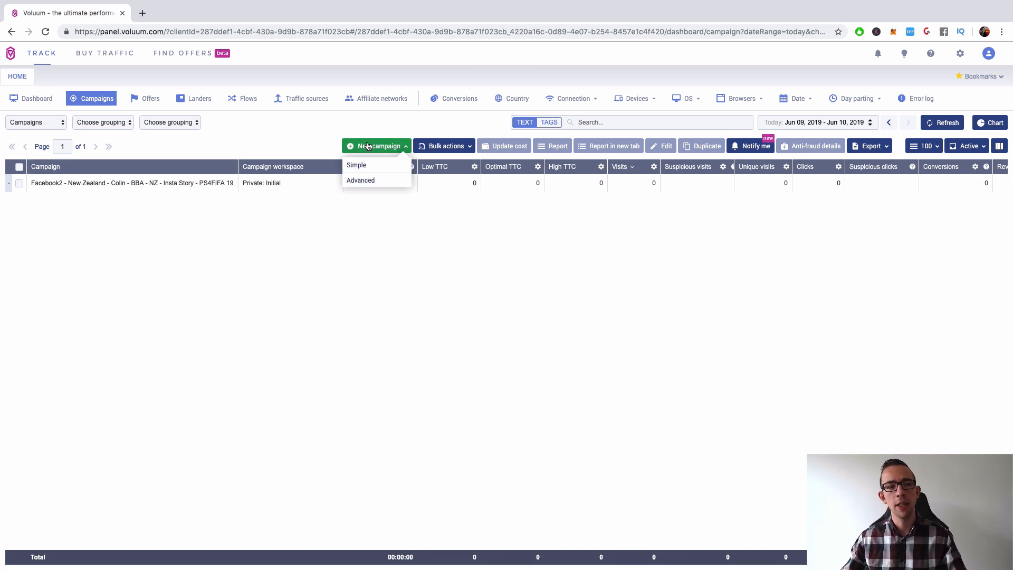
left_click(364, 180)
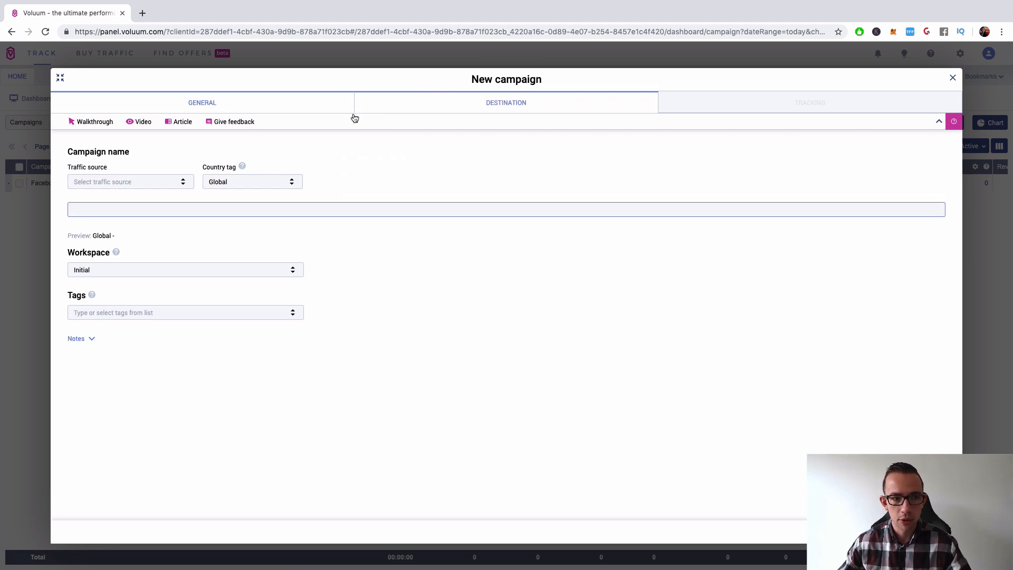
left_click(153, 182)
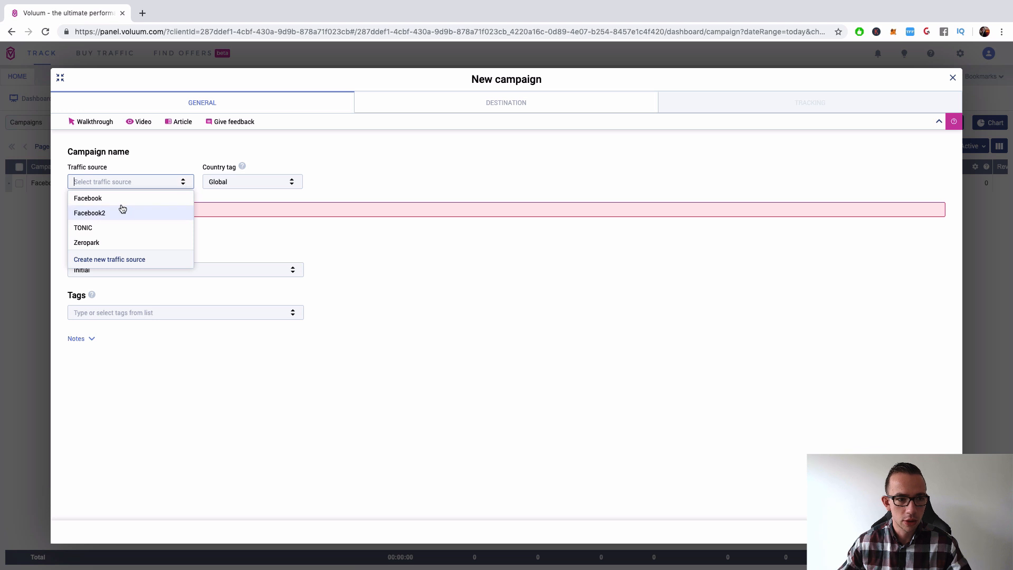
left_click(120, 210)
left_click(238, 181)
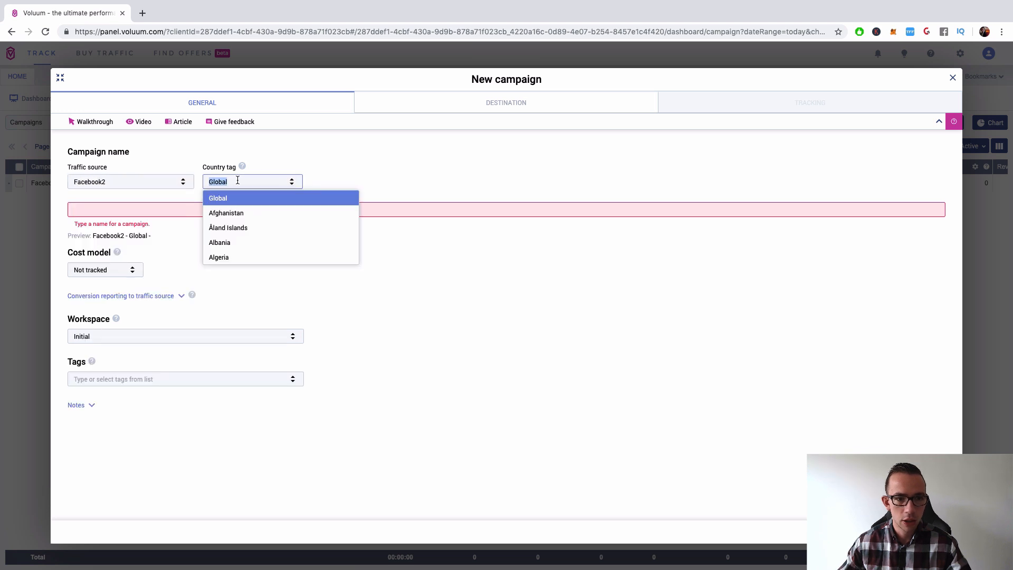
type("uni")
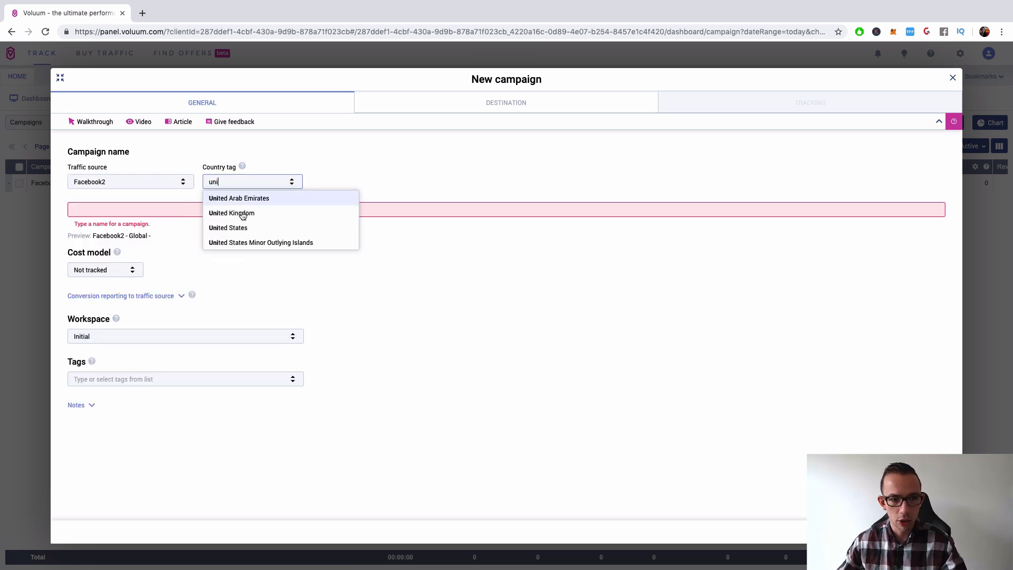
left_click(244, 232)
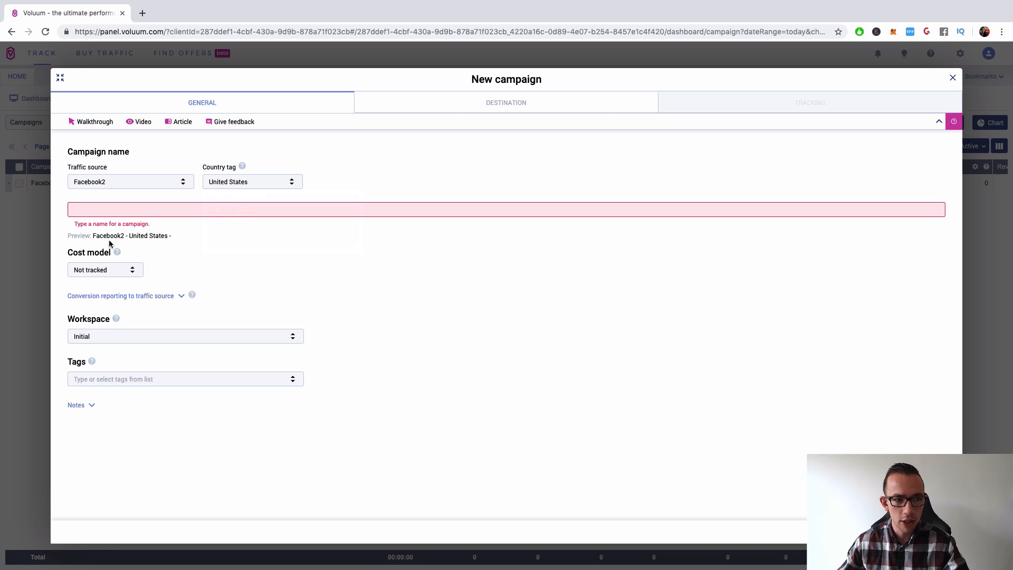
- Name the campaign test1YouTube and check the full campaign name preview
left_click_drag(103, 238, 167, 235)
left_click(139, 209)
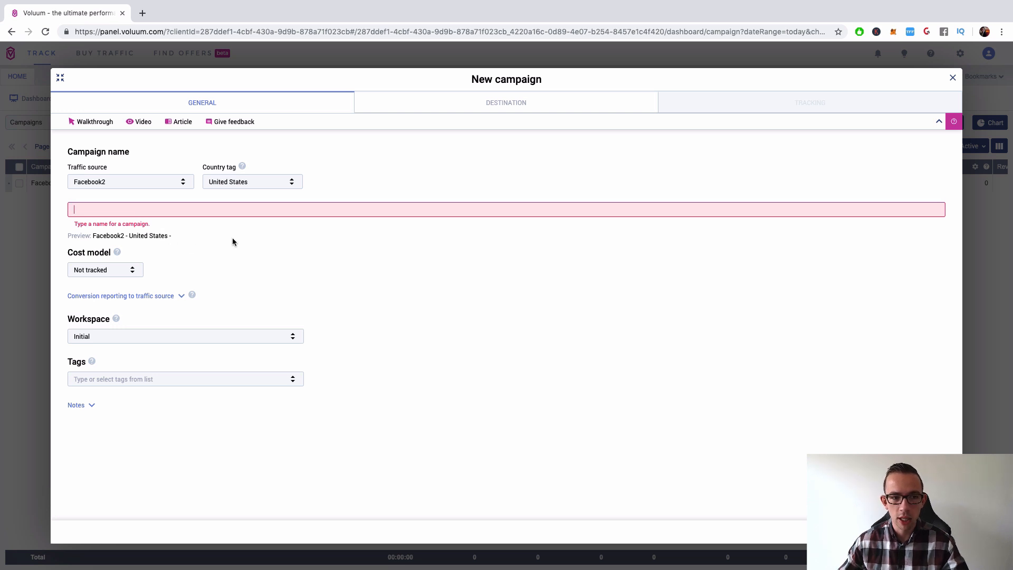
type("test1")
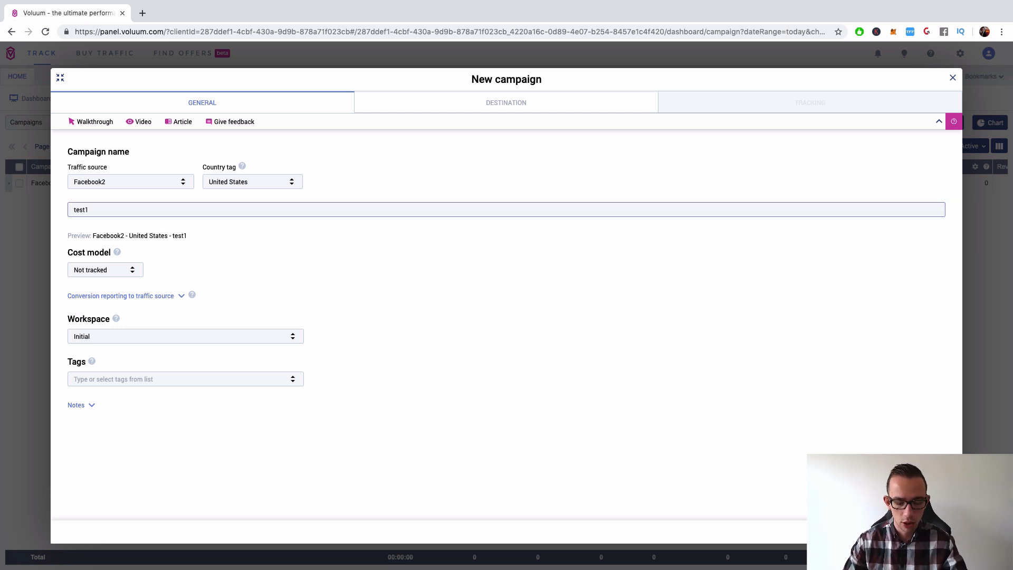
type("YouTub")
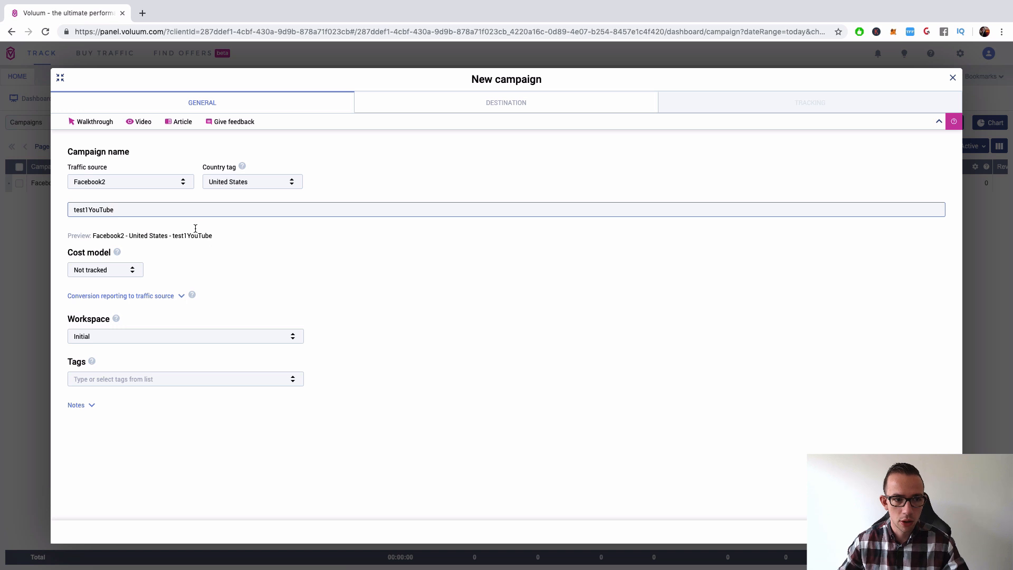
type("e")
key("super+a")
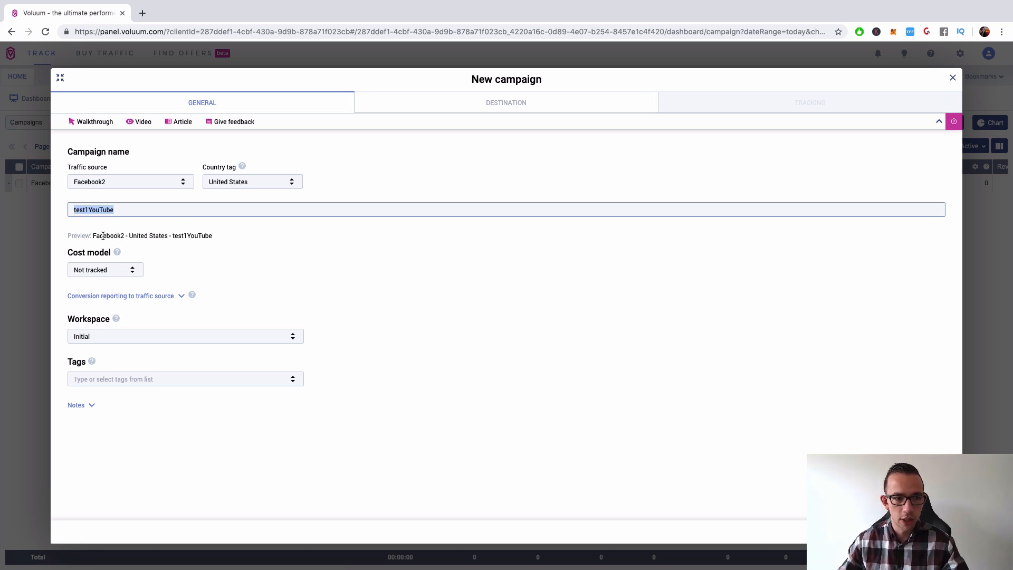
left_click_drag(90, 235, 250, 240)
left_click(264, 241)
- Try the CPC cost model, set it back to Not tracked, and check the campaign's workspace choice
left_click(118, 267)
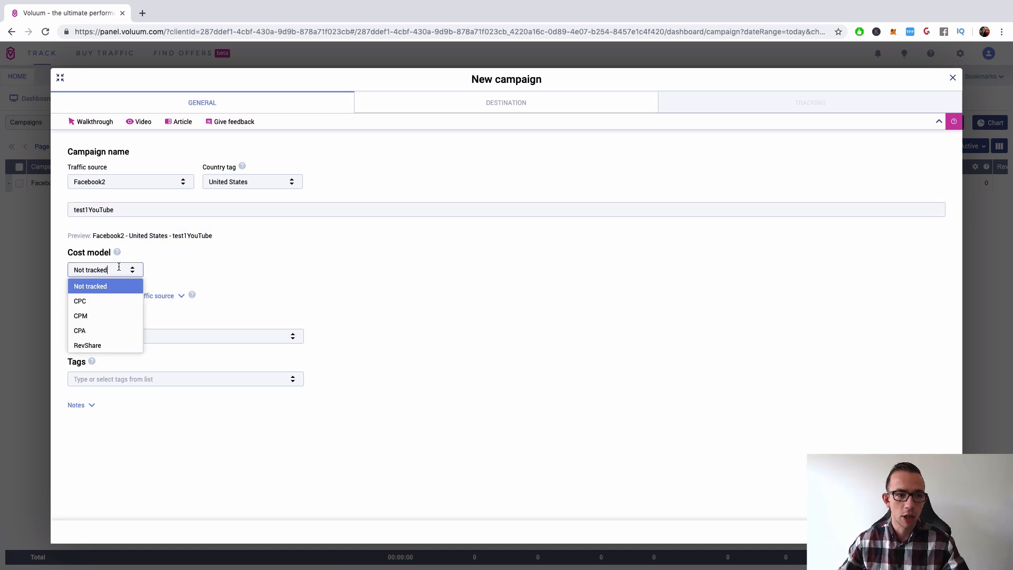
left_click(105, 307)
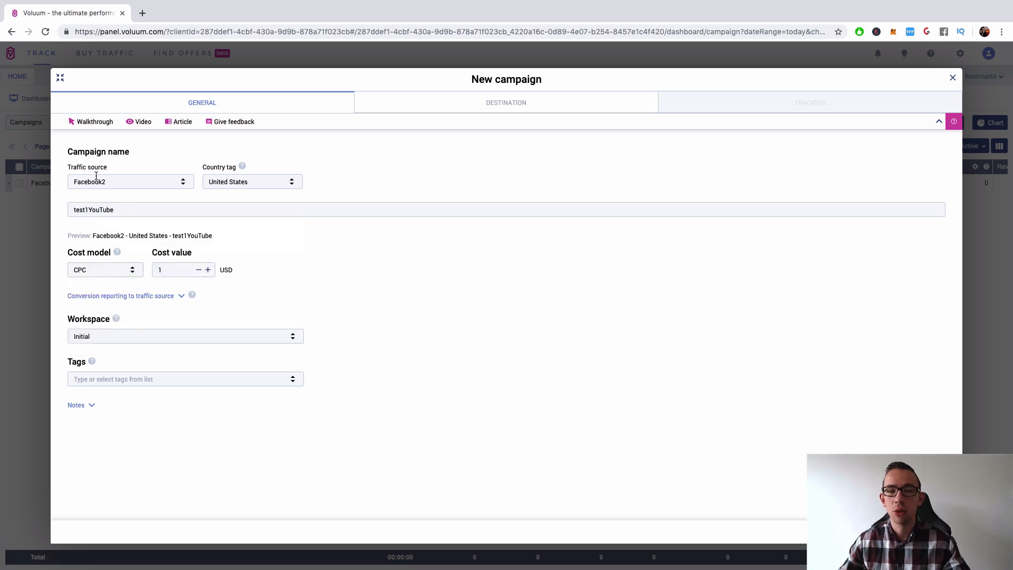
left_click(100, 273)
left_click(104, 286)
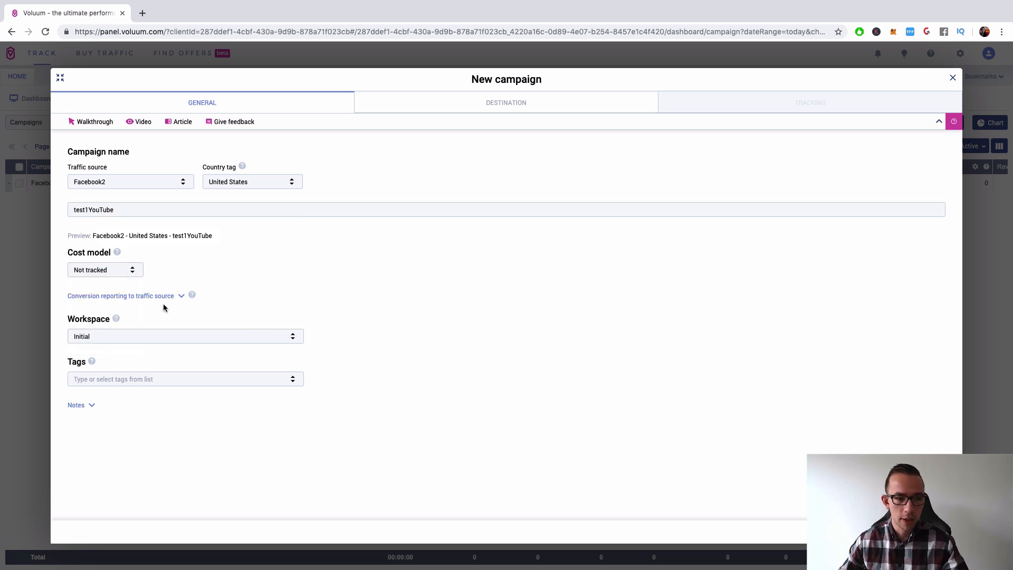
left_click(139, 336)
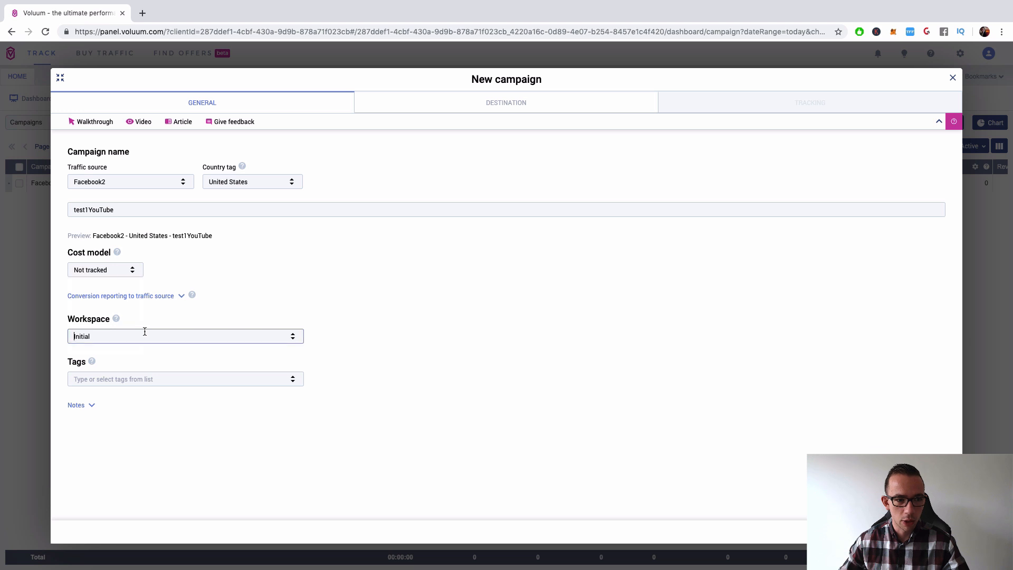
left_click(200, 350)
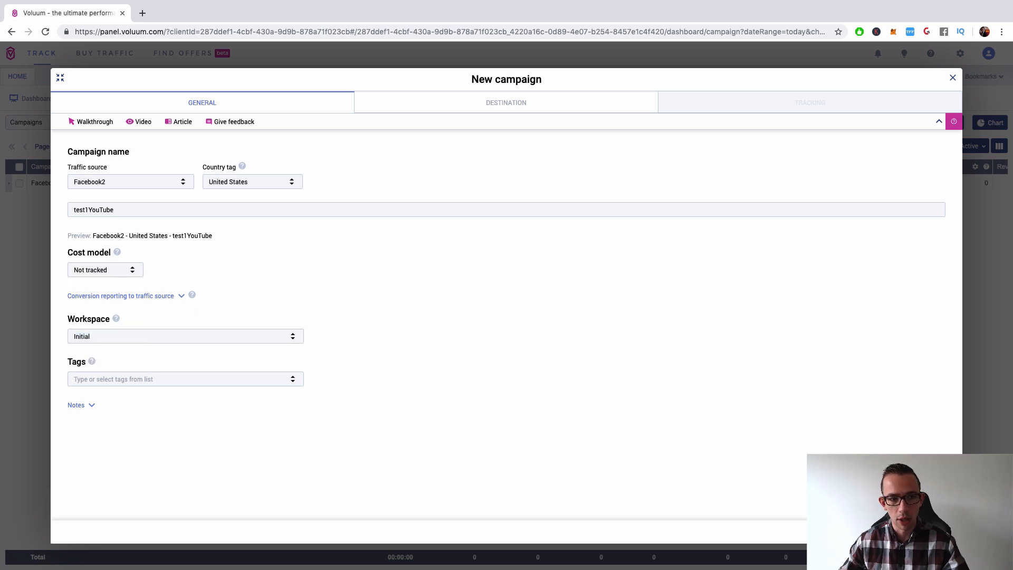
- Continue to the campaign's destination settings, add a second lander slot to the new path and remove it again
left_click(921, 531)
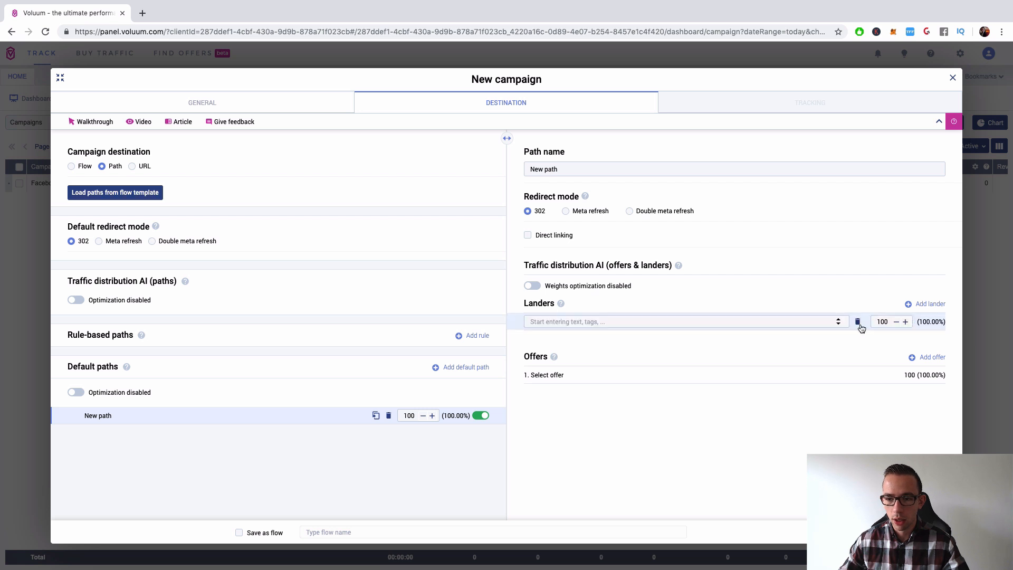
left_click(928, 305)
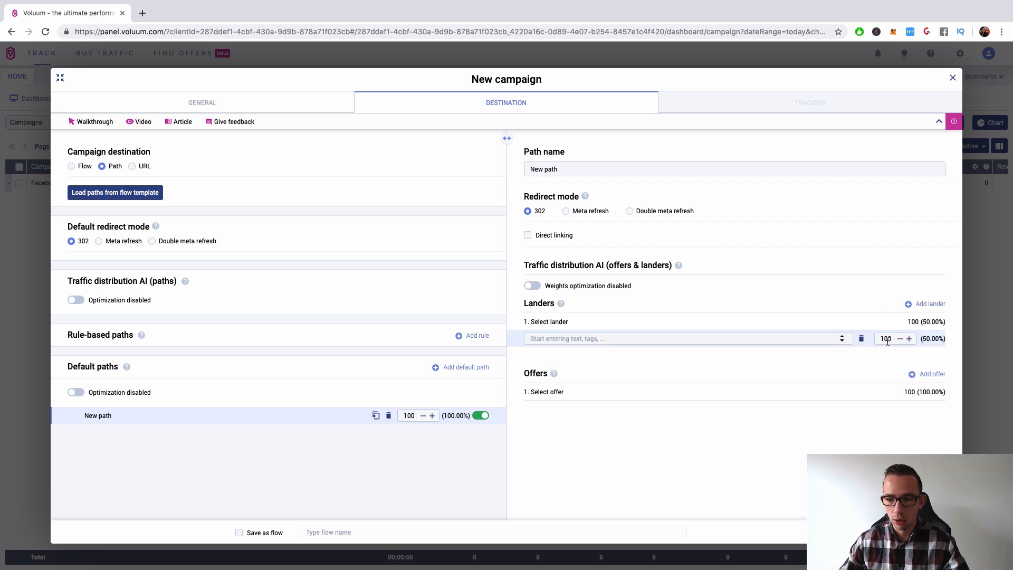
left_click(860, 340)
left_click(630, 322)
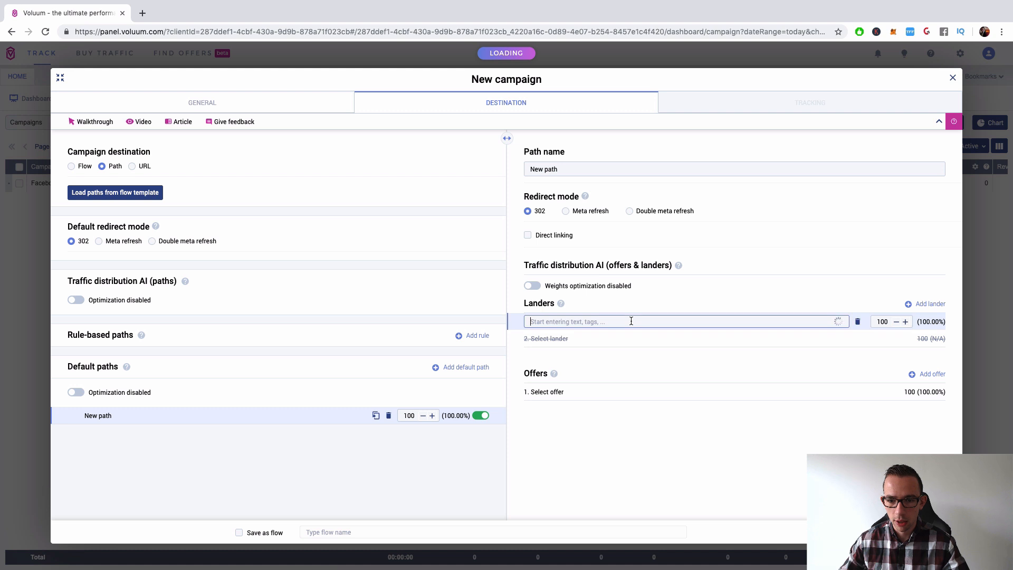
left_click(572, 354)
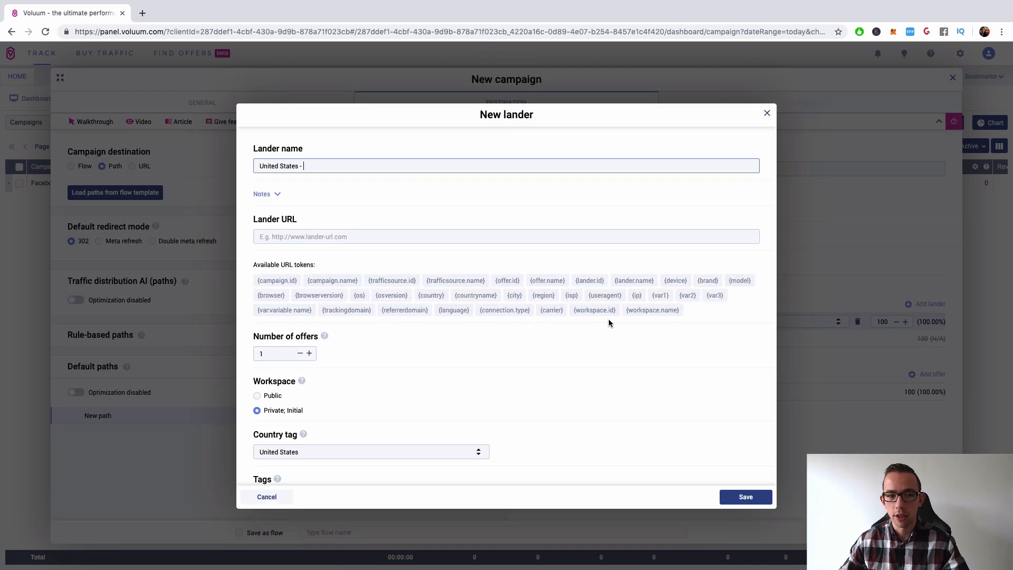
left_click(766, 113)
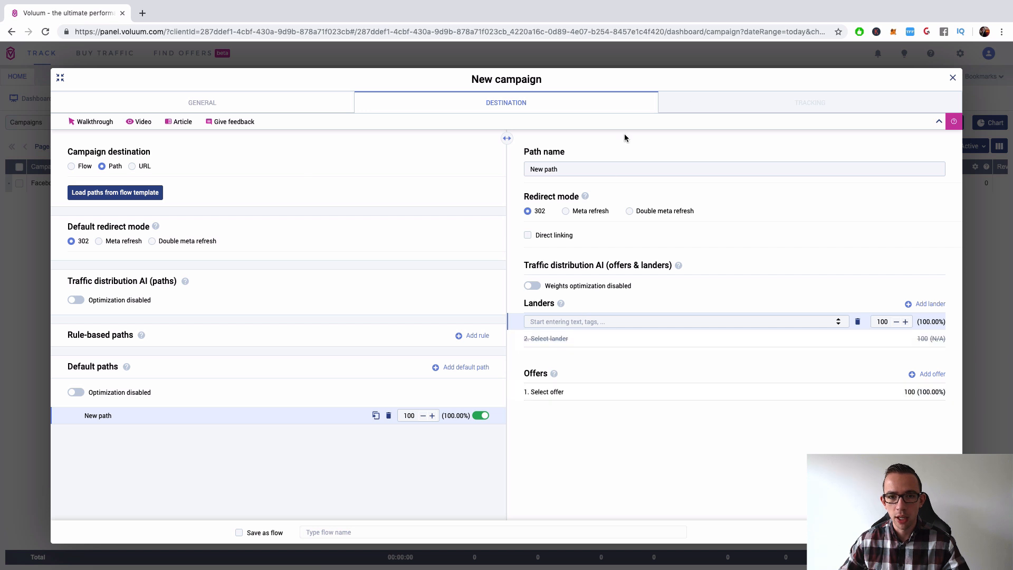
- Start a new lander for the path with google.com as its URL and name it "United States - g"
left_click(608, 318)
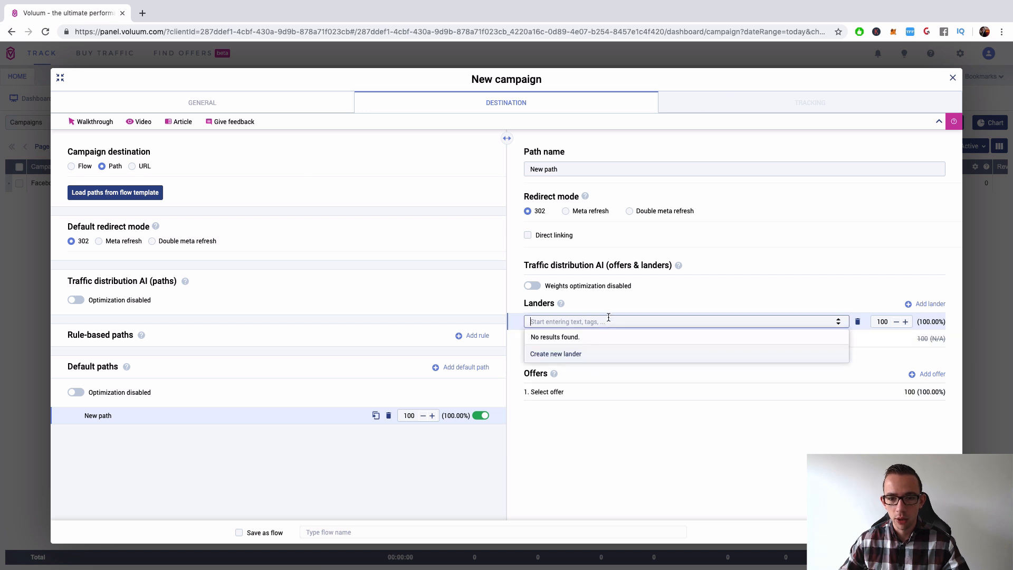
left_click(575, 353)
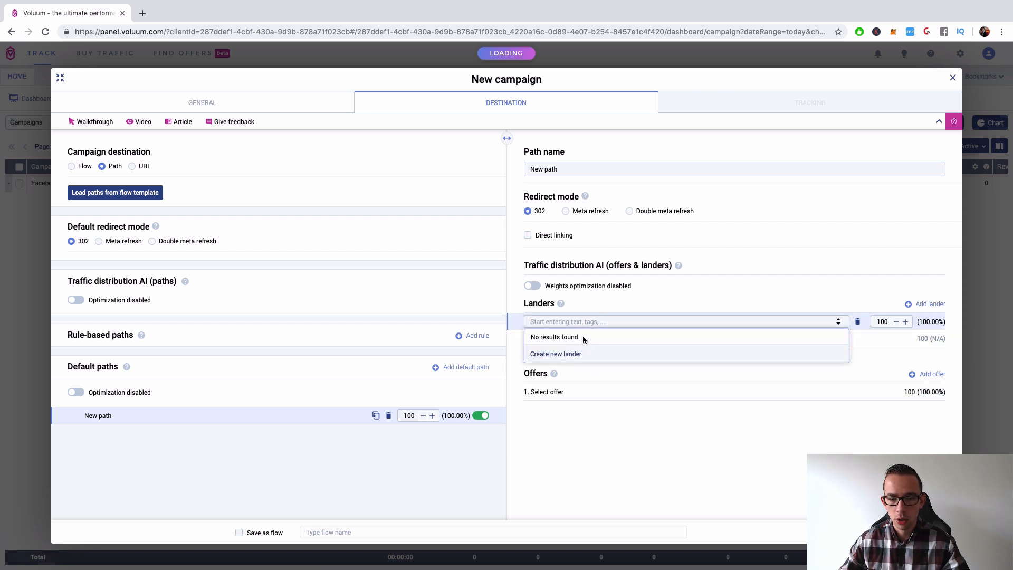
left_click(351, 236)
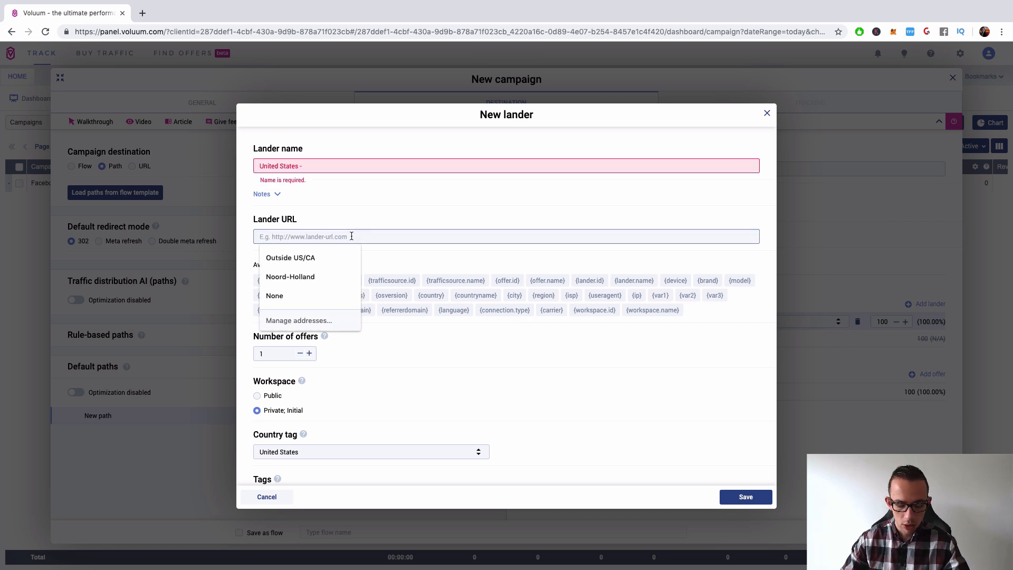
type("google.co")
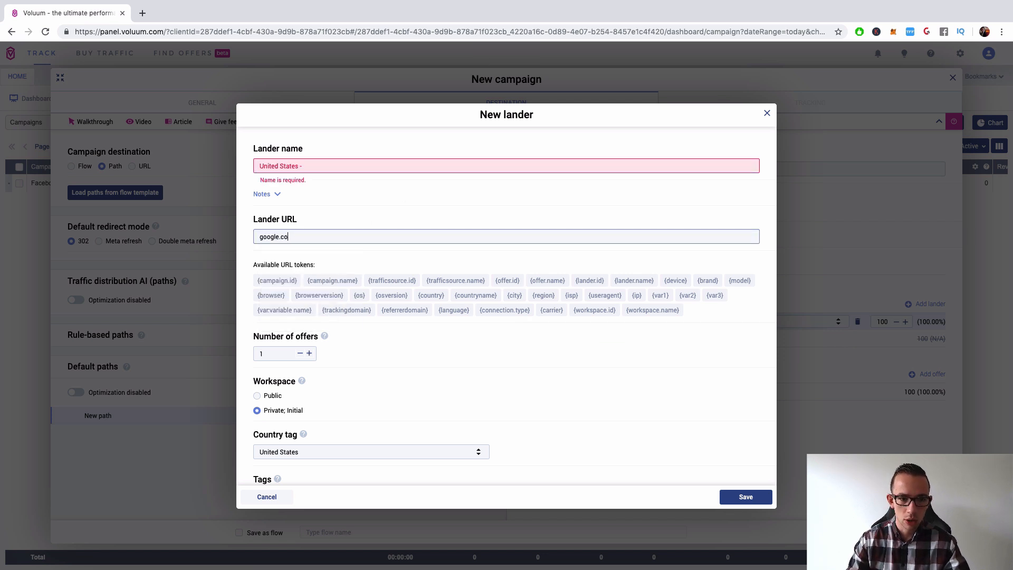
type("m")
mouse_move(324, 336)
left_click(315, 166)
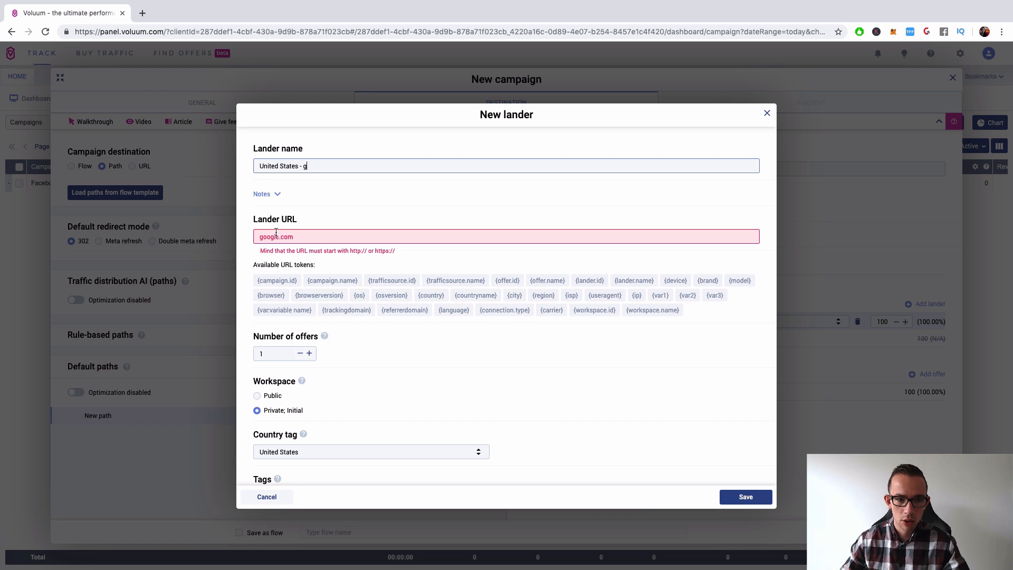
type("g")
left_click_drag(375, 251, 439, 255)
key("super+c")
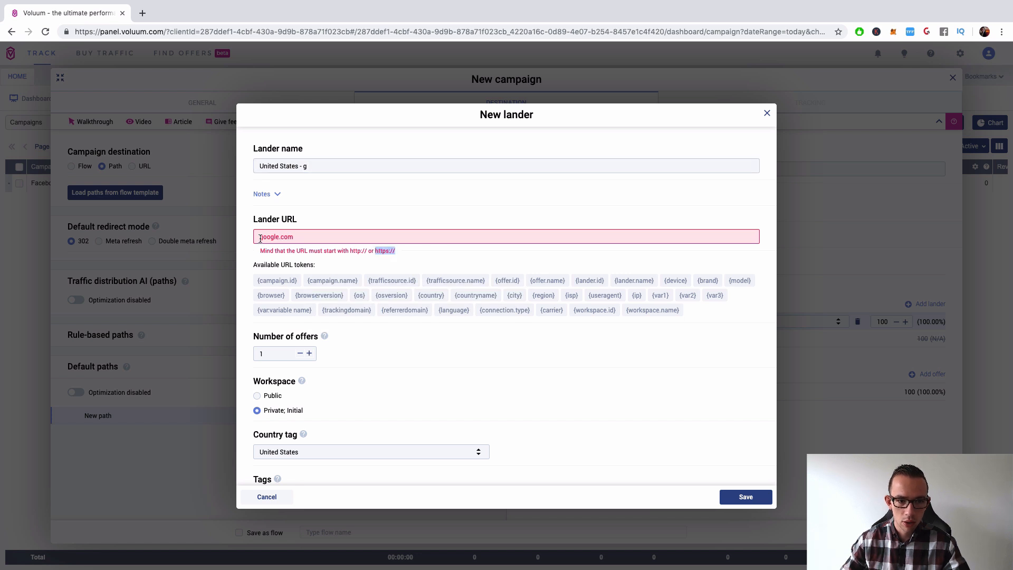
left_click(259, 237)
key("super+v")
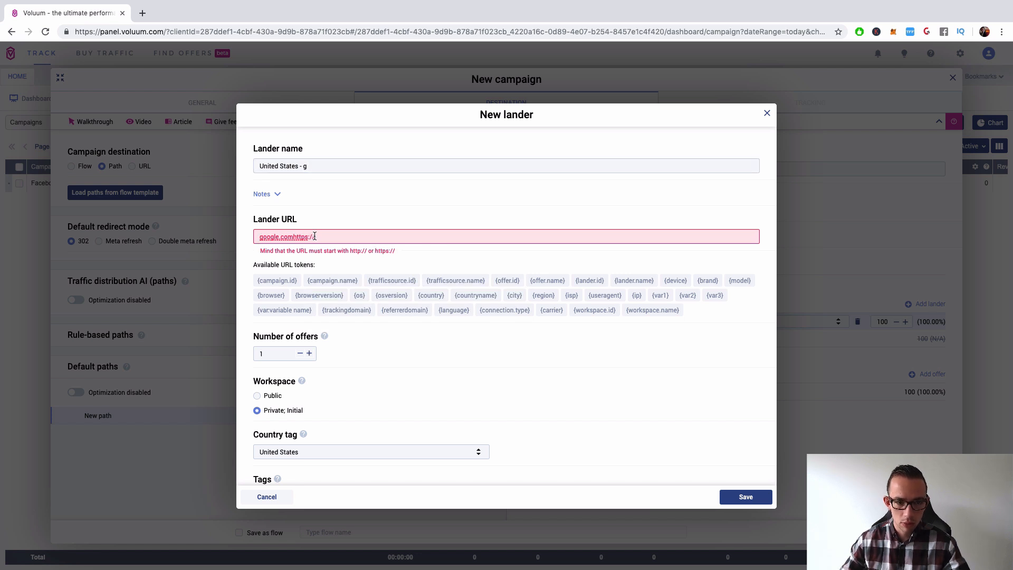
key("super+z")
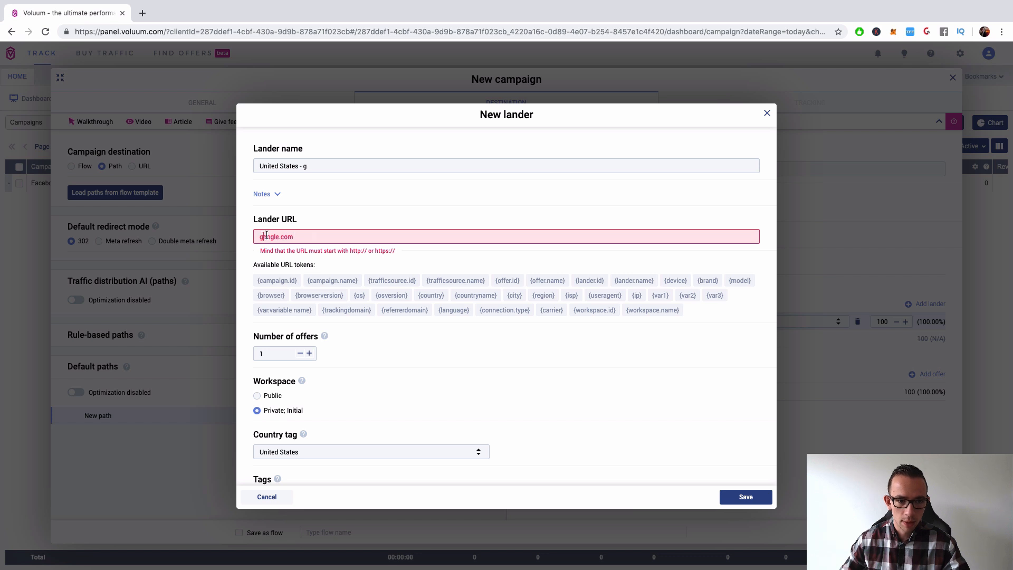
left_click(260, 236)
key("super+v")
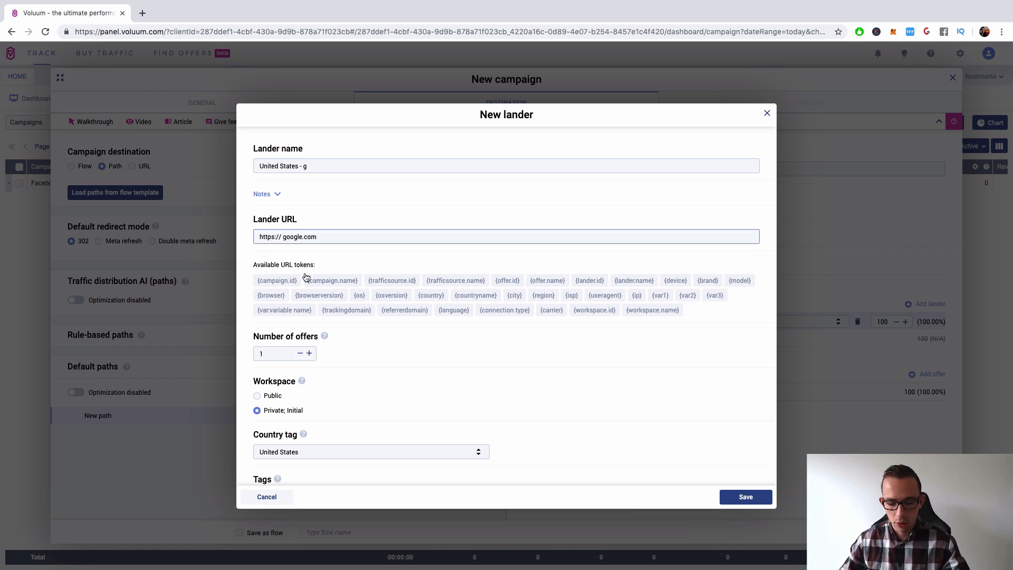
left_click(739, 493)
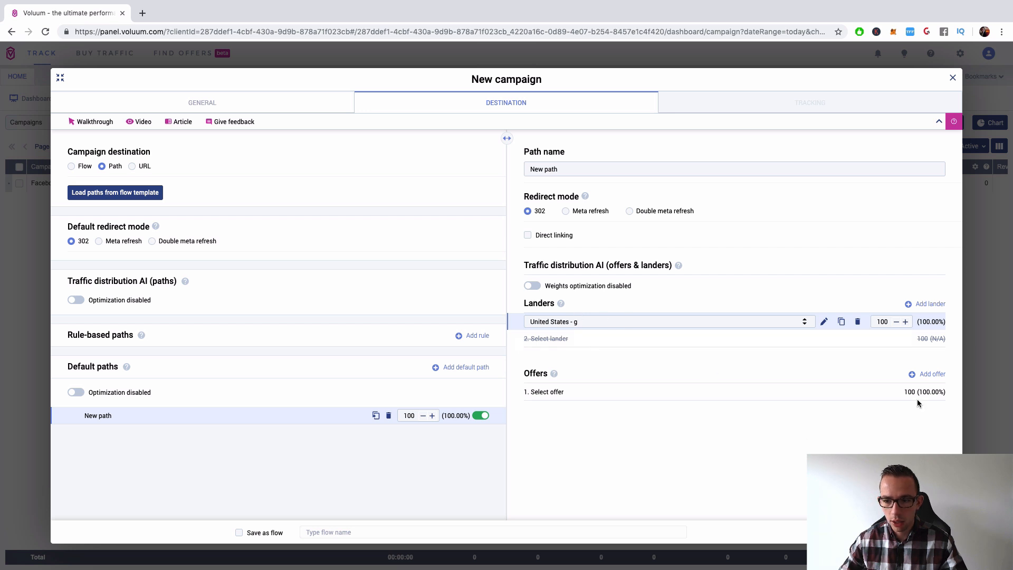
left_click(902, 391)
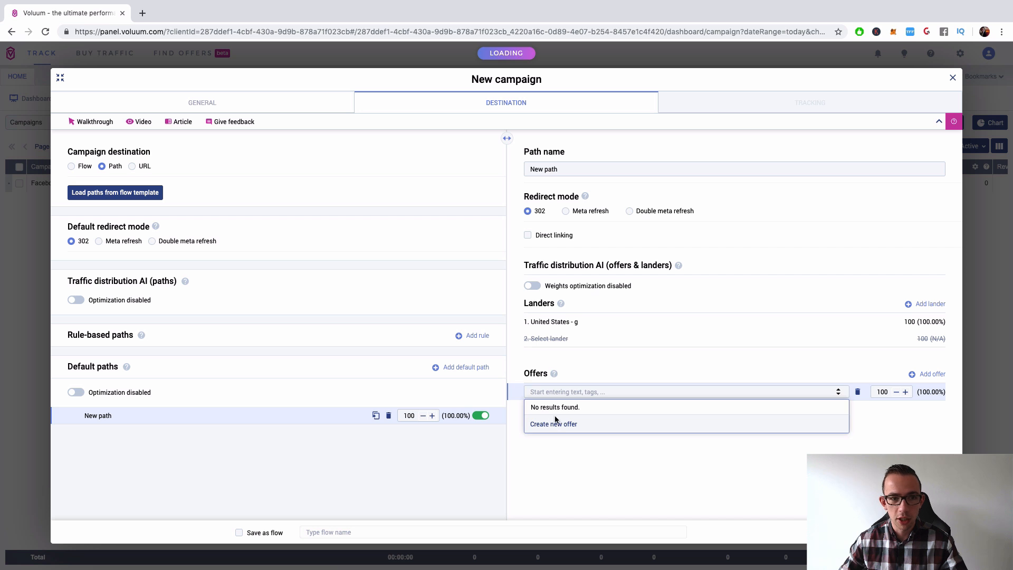
left_click(555, 422)
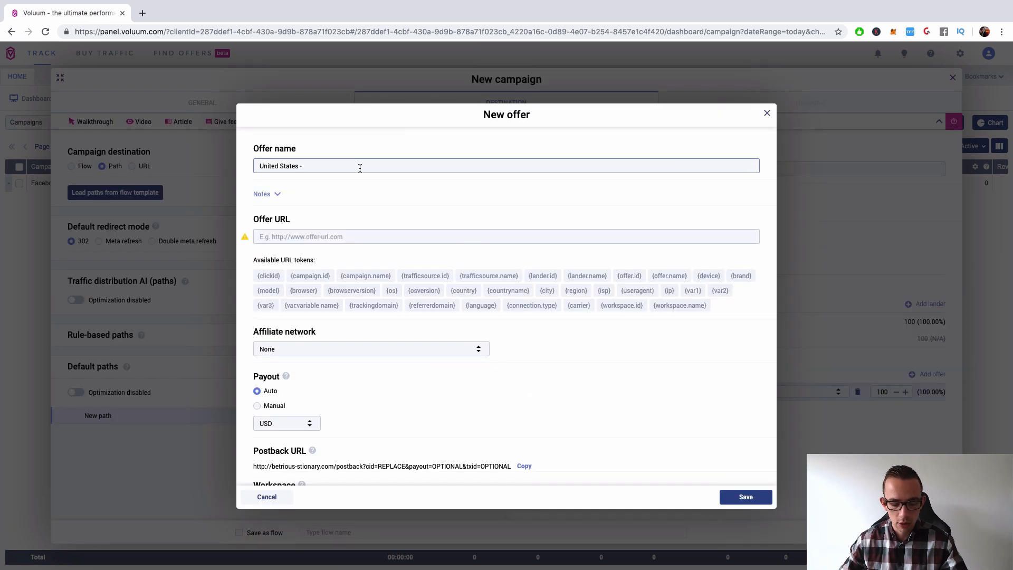
left_click(326, 235)
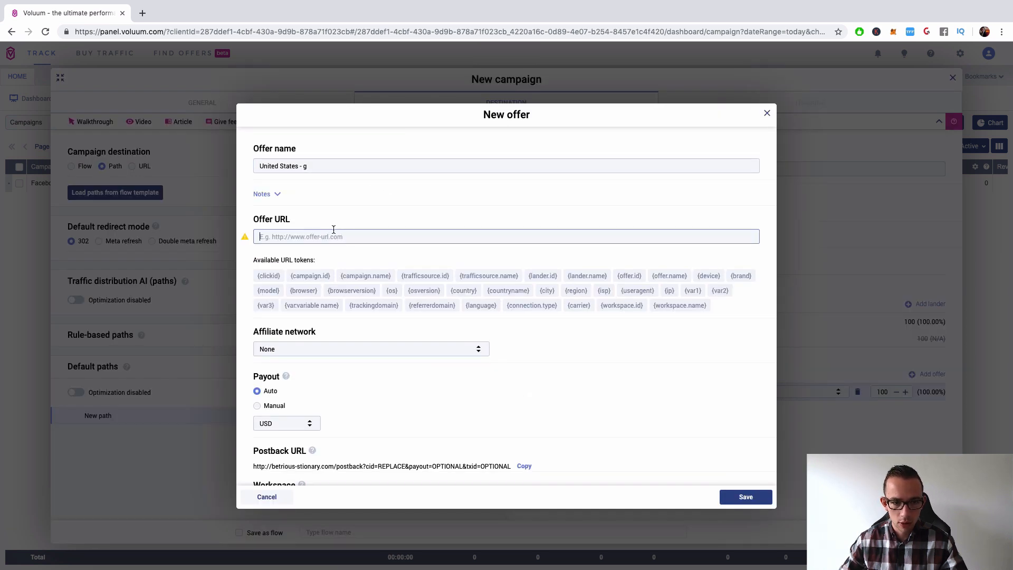
type("https://www")
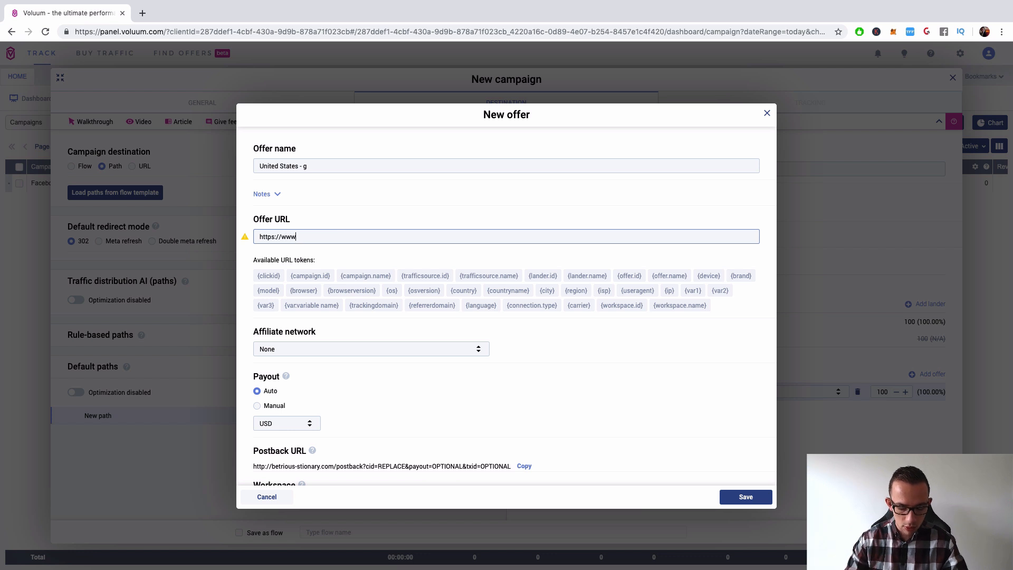
type(".google.com")
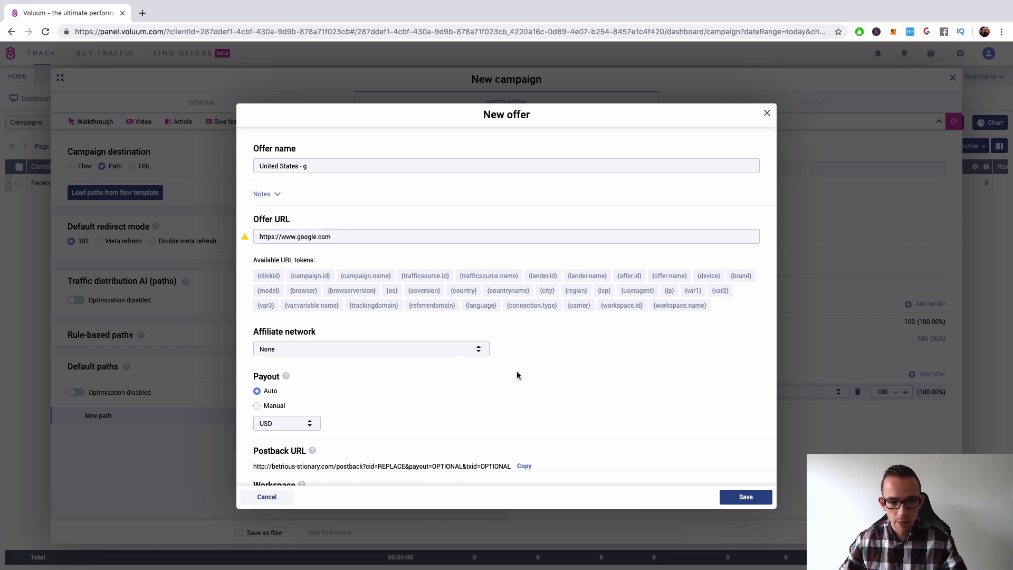
- Assign the Big Bang Ads affiliate network, append its {aff_sub2}={clickid} tracking parameter to the offer URL, and save the offer
left_click(422, 347)
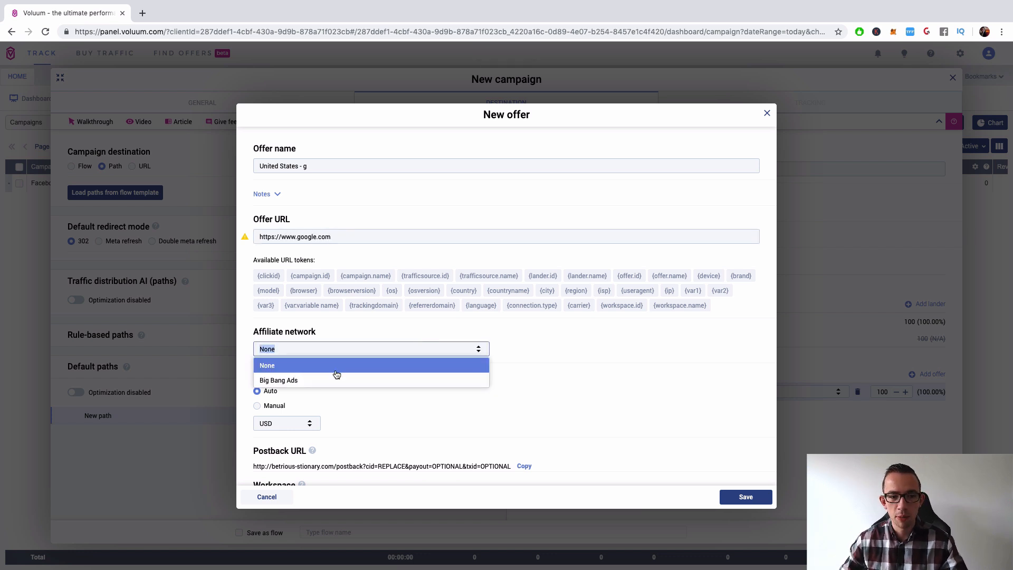
left_click(319, 381)
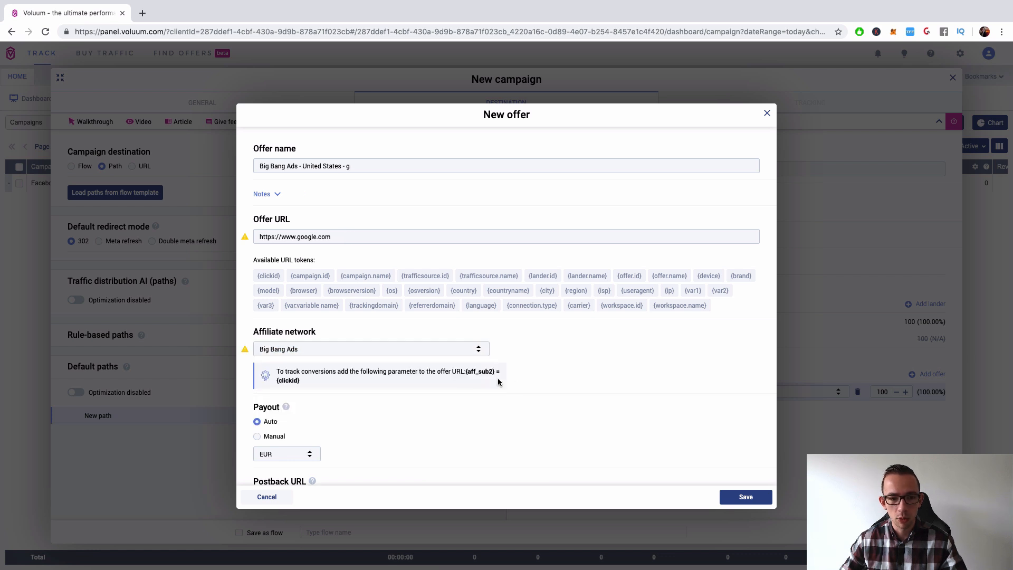
left_click_drag(473, 372, 504, 381)
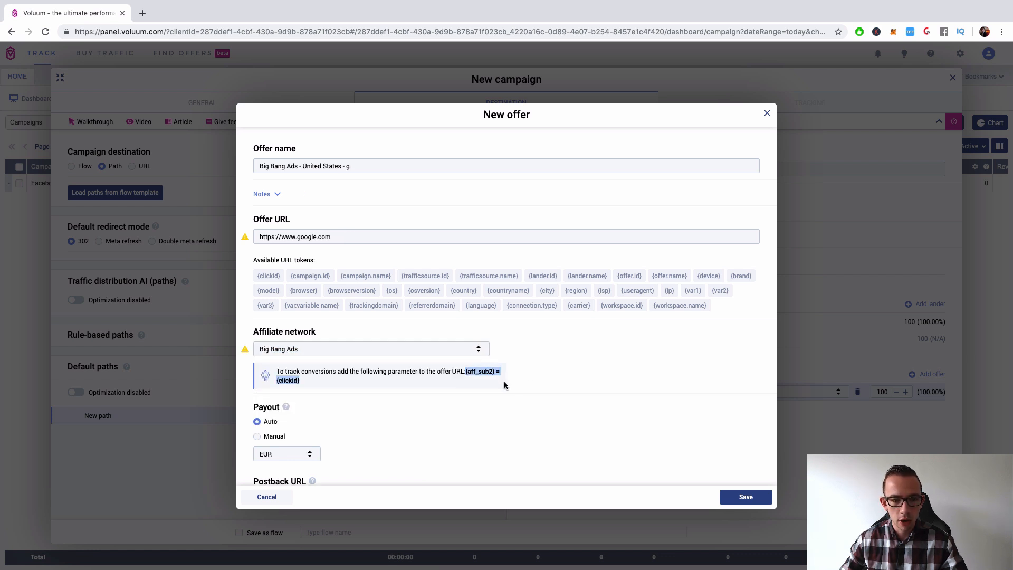
left_click(349, 237)
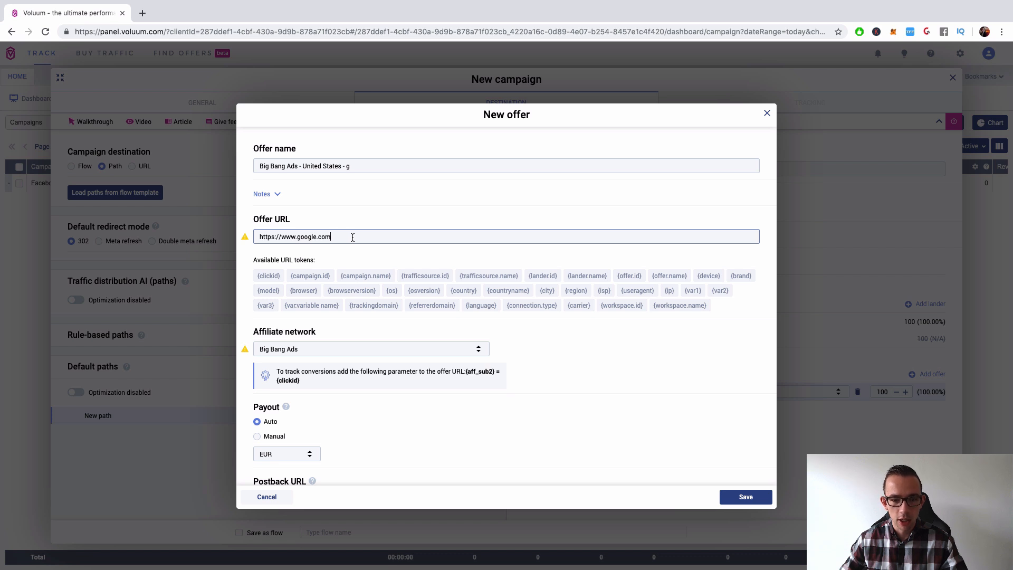
type("&")
key("super+v")
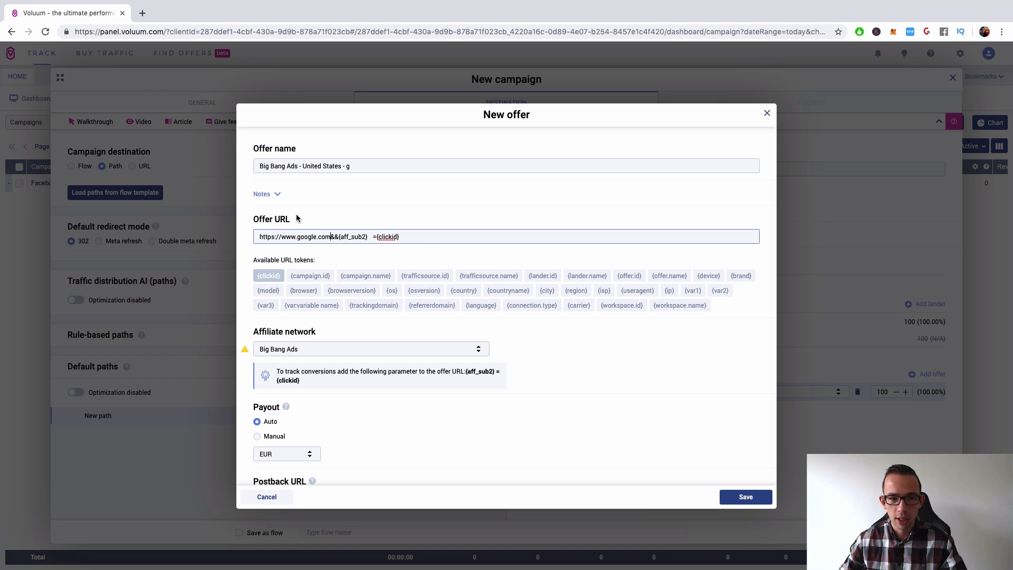
left_click(744, 497)
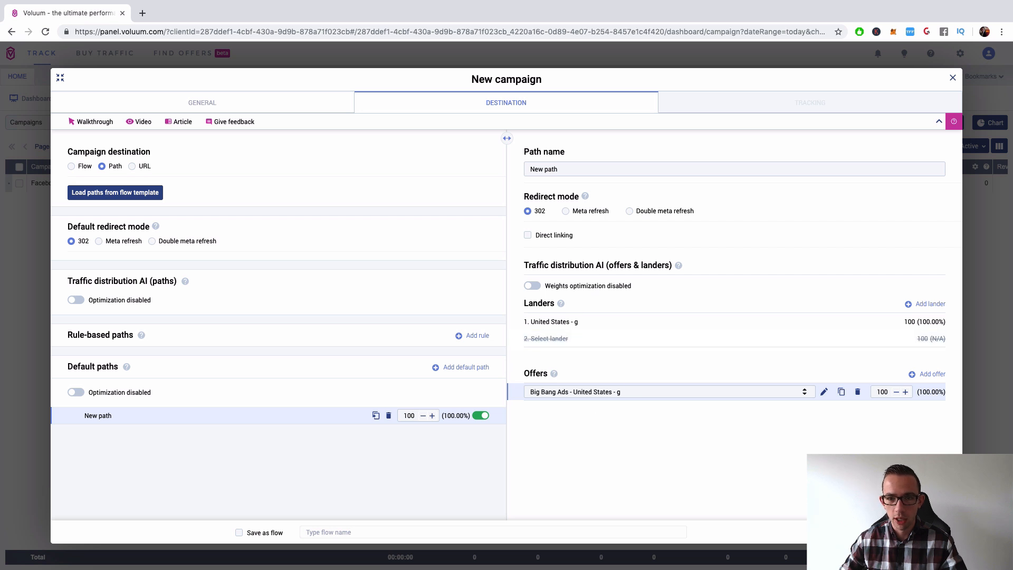
- Save the campaign, check the direct tracking pixel information, and close the campaign form
left_click(926, 532)
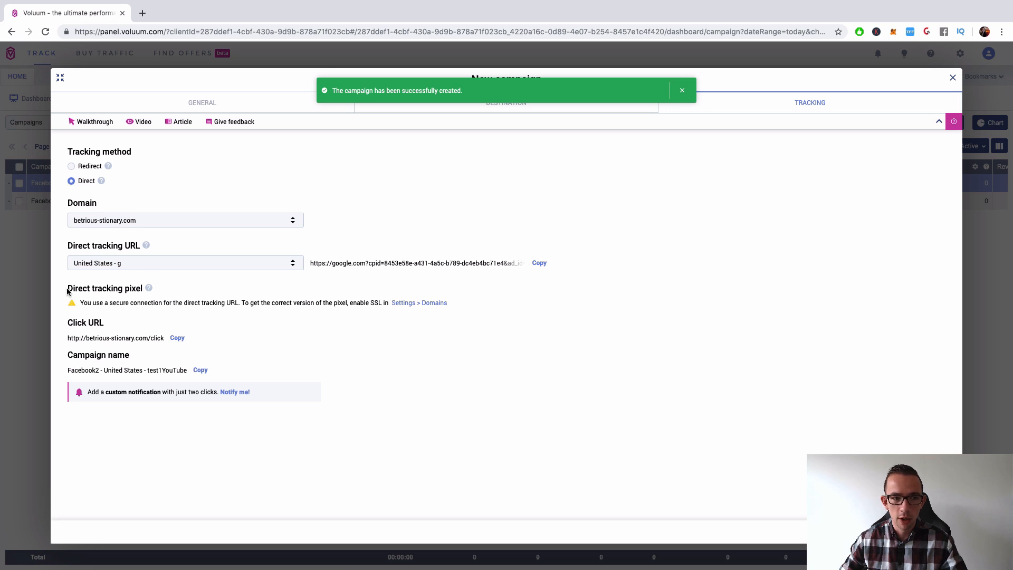
left_click_drag(67, 291, 199, 302)
left_click(186, 303)
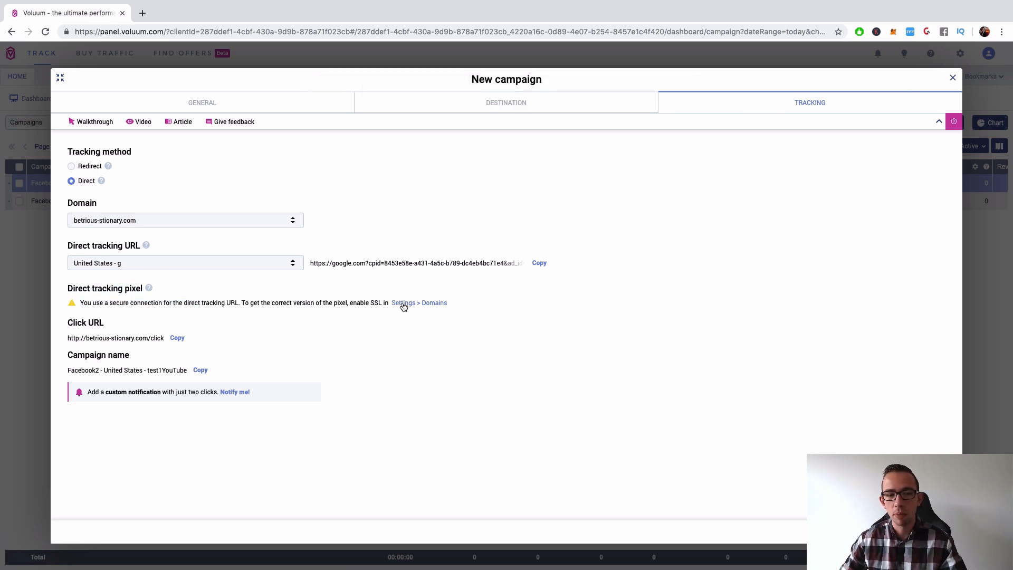
left_click(953, 79)
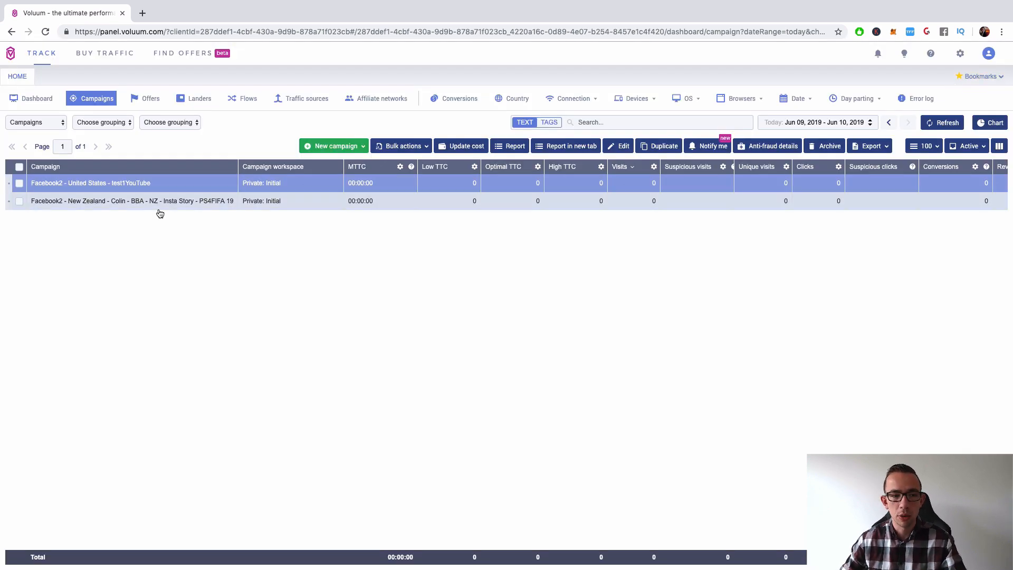
- Open the report of the Facebook2 New Zealand campaign and look over its available grouping options
double_click(138, 205)
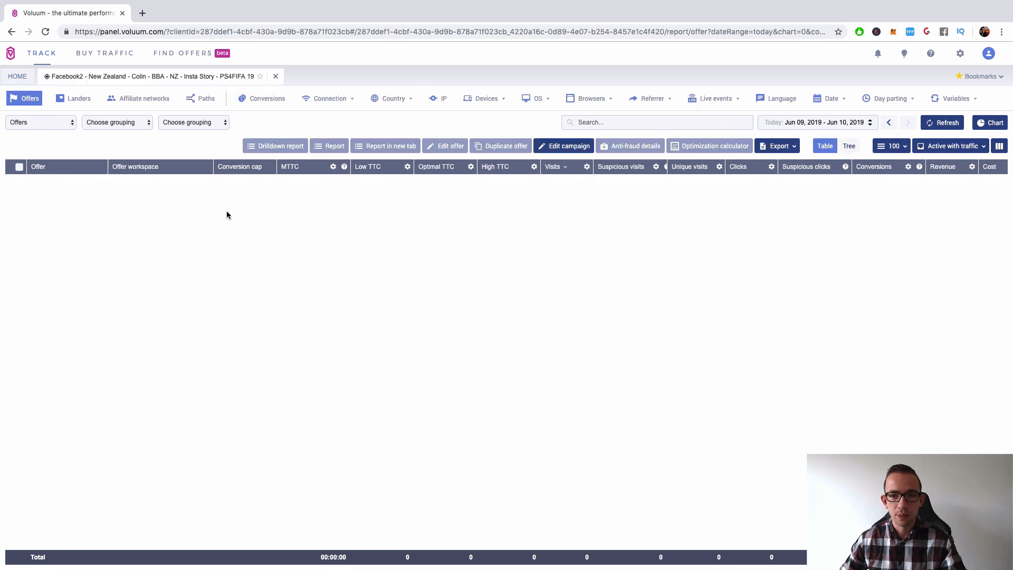
left_click(45, 123)
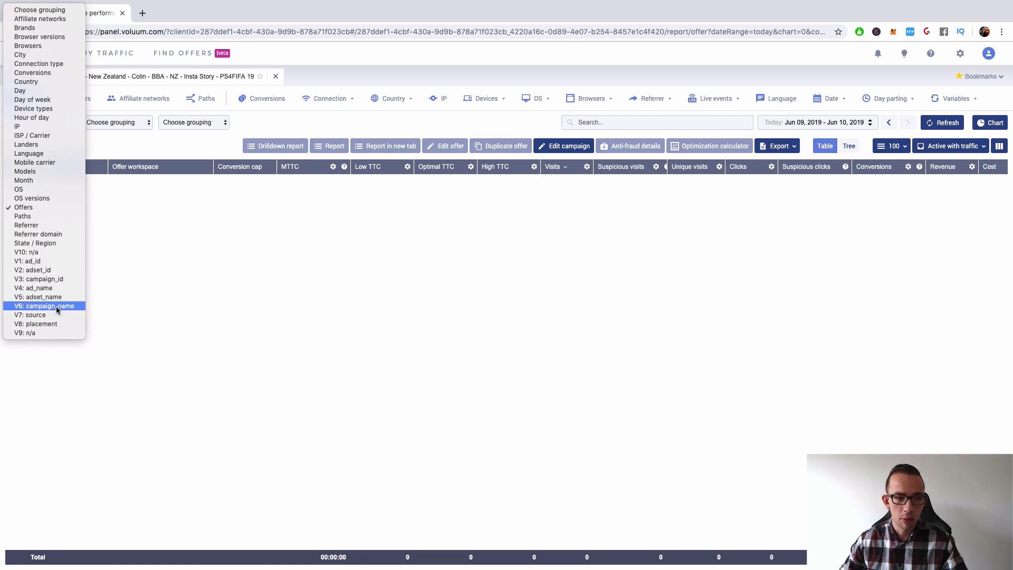
left_click(199, 258)
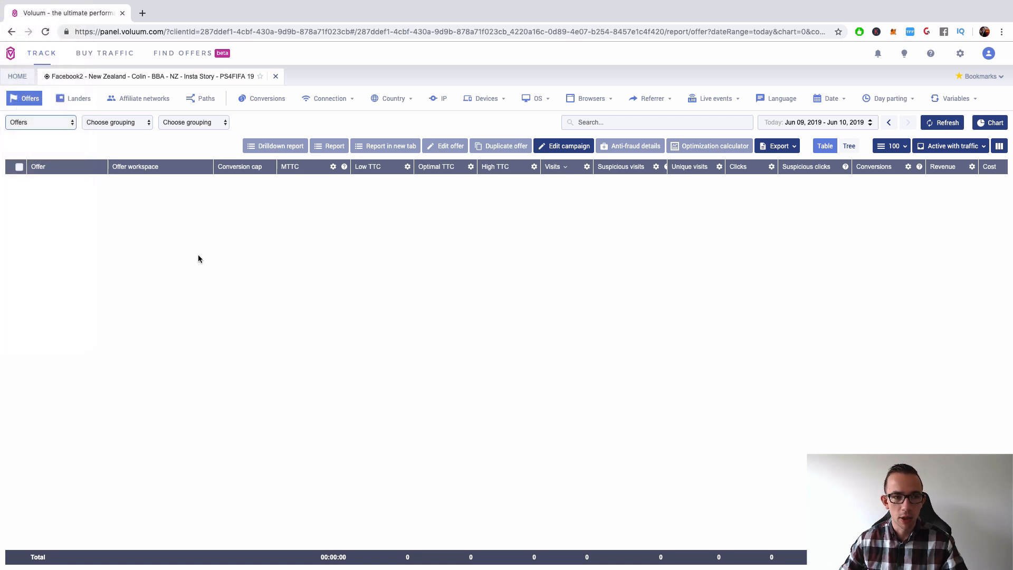
left_click(122, 122)
left_click(37, 122)
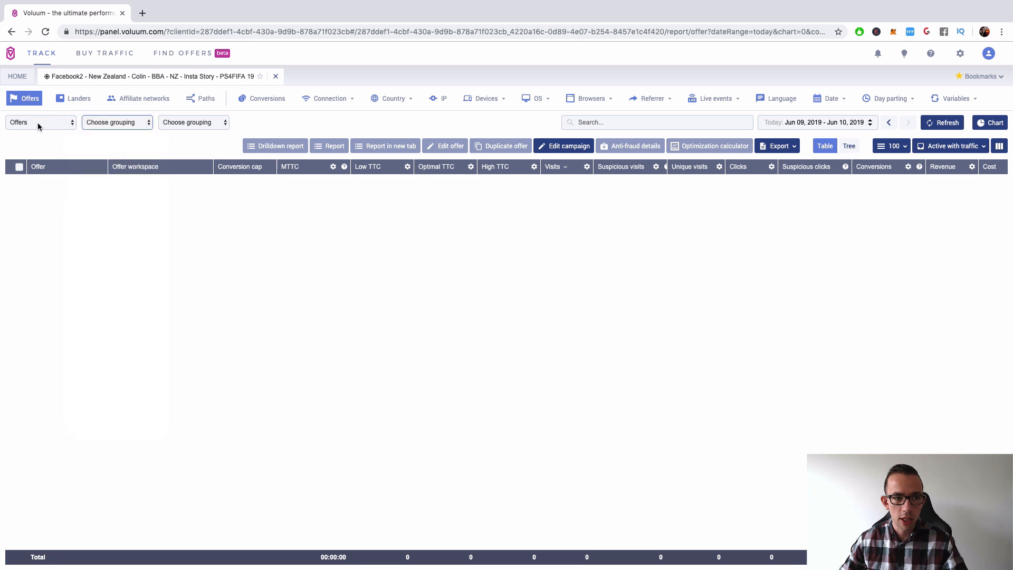
- Select V5: adset_name and V4: ad_name as the second and third groupings of the offers report, and close the report
left_click(99, 124)
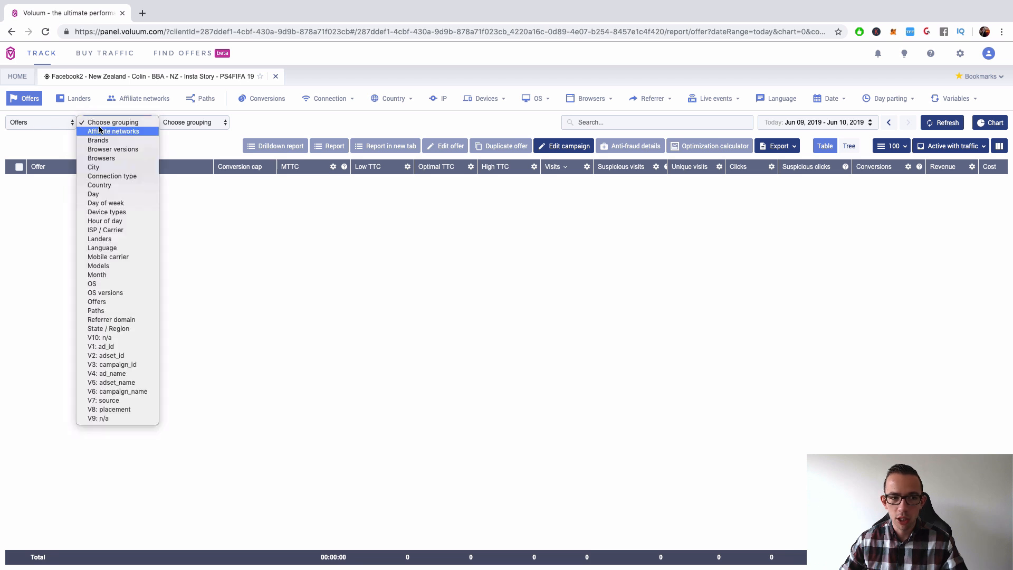
left_click(126, 382)
left_click(176, 124)
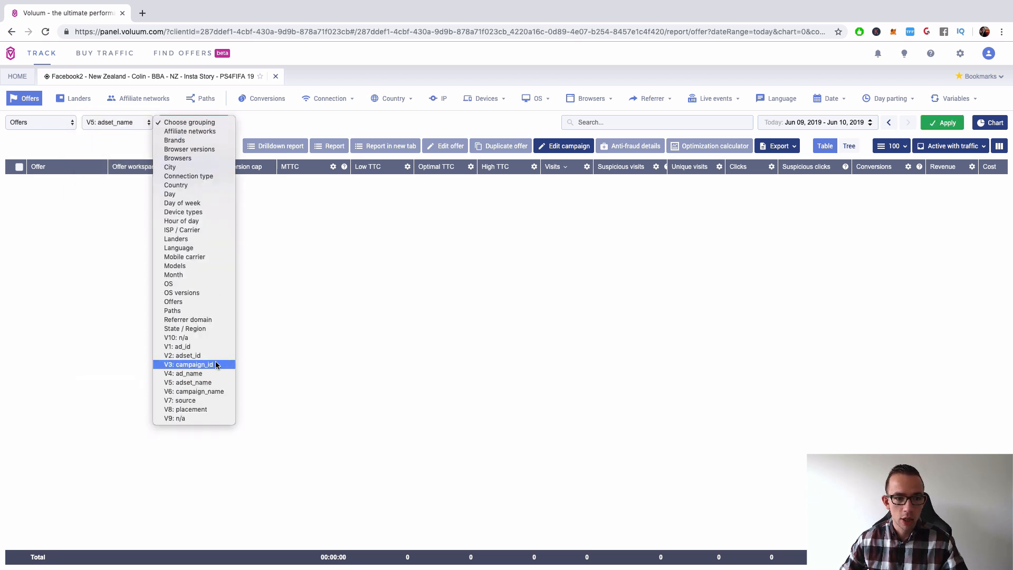
left_click(315, 178)
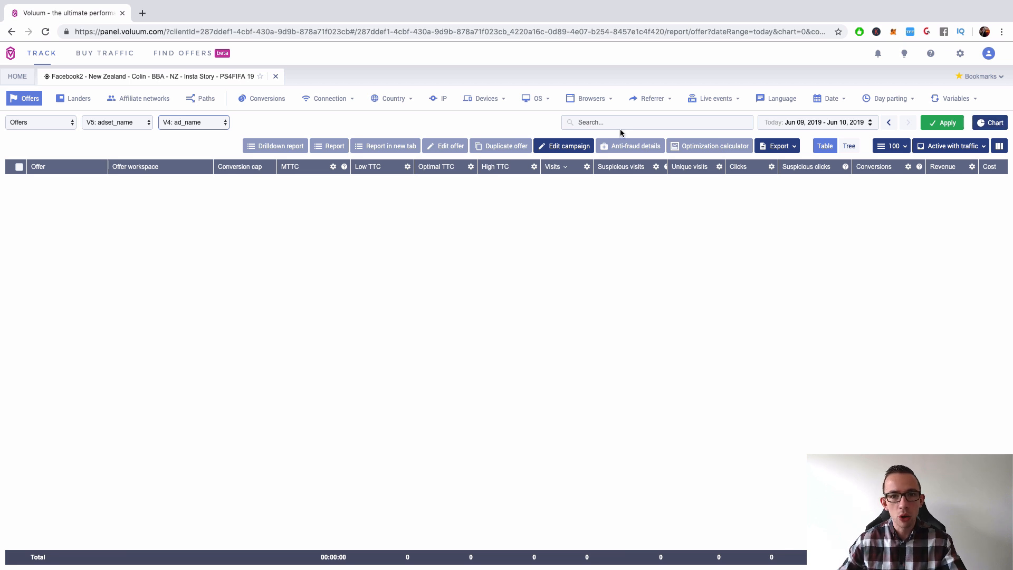
left_click(275, 77)
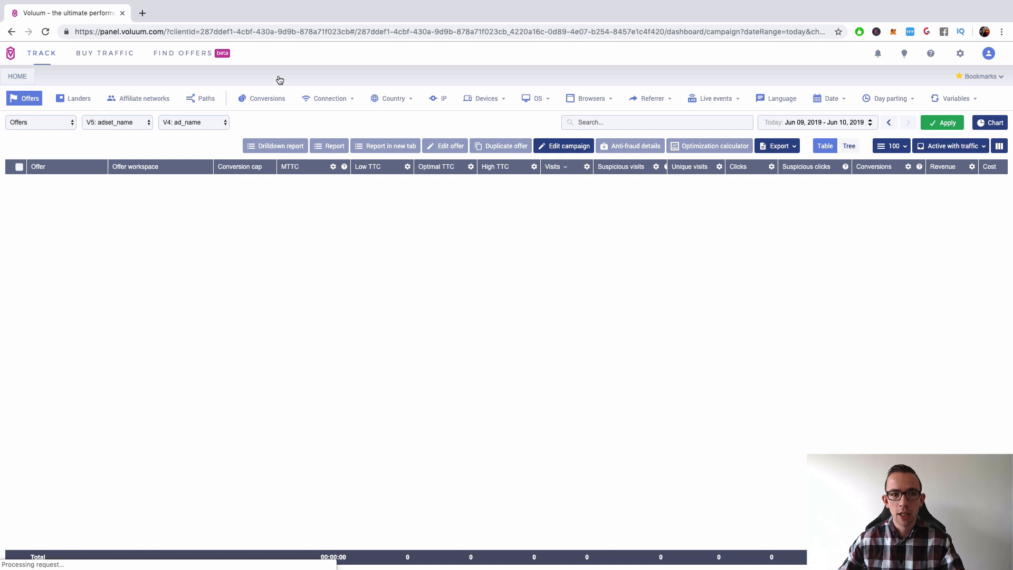
- View the Voluum DSP introduction for buying traffic and decline the invitation
left_click(92, 54)
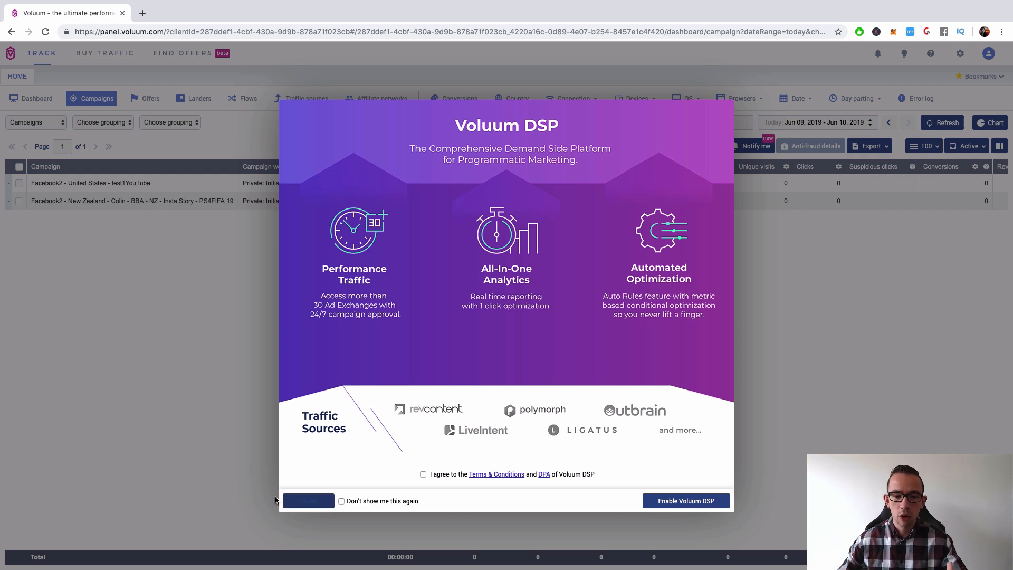
left_click(308, 501)
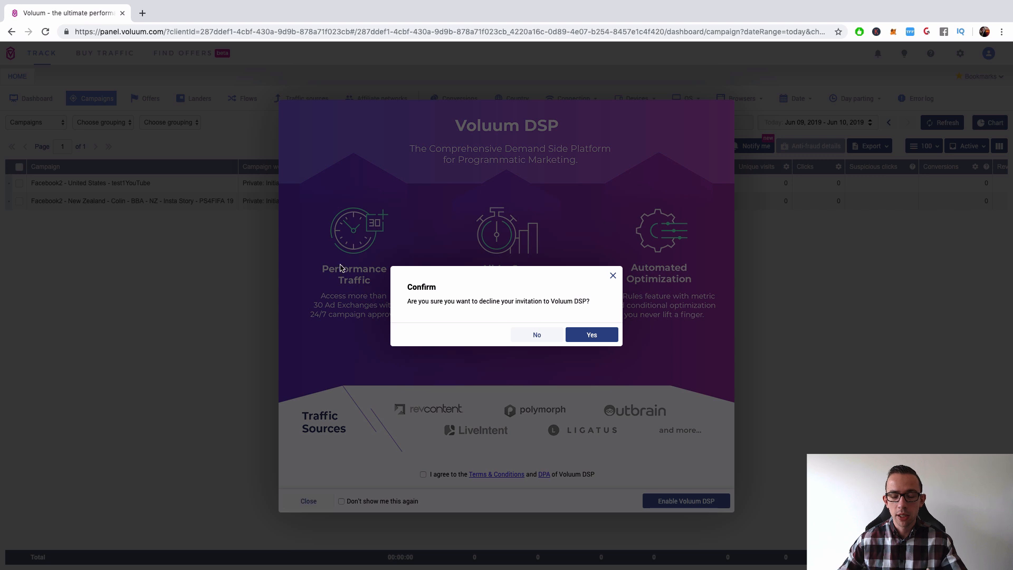
left_click(591, 334)
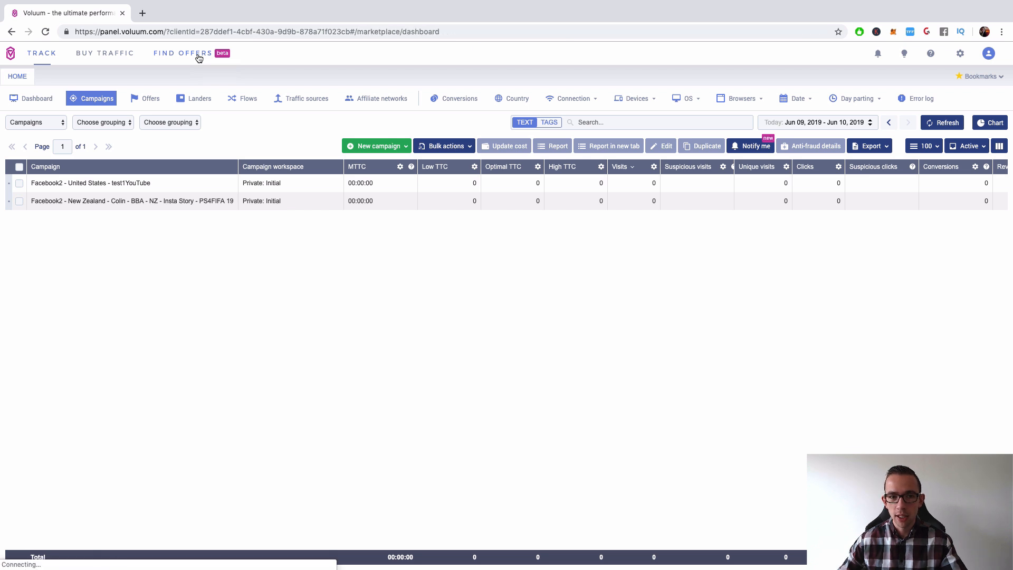
- Look through the selected offers in the offer marketplace and return to the tracking area
left_click(198, 56)
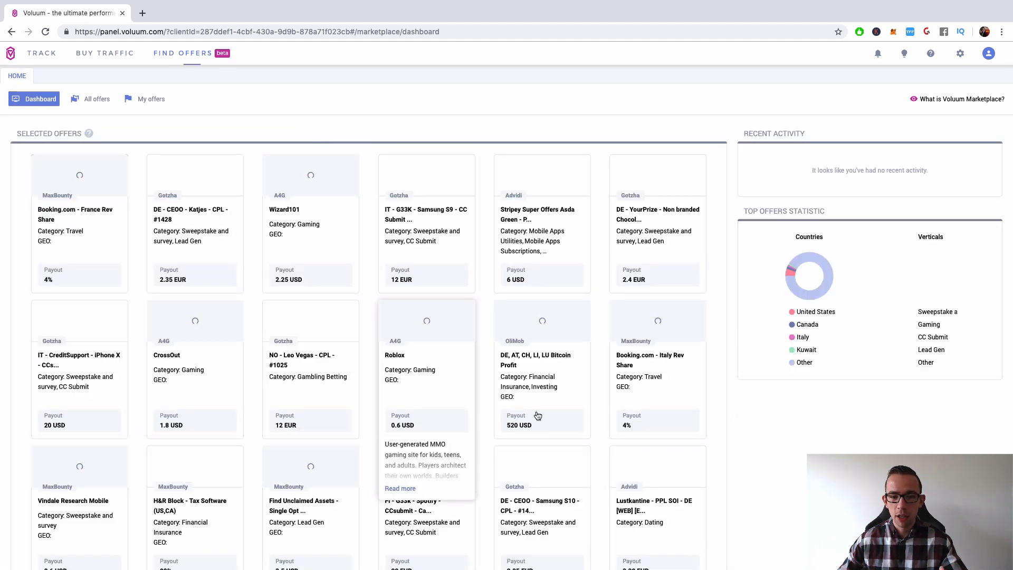
mouse_move(537, 416)
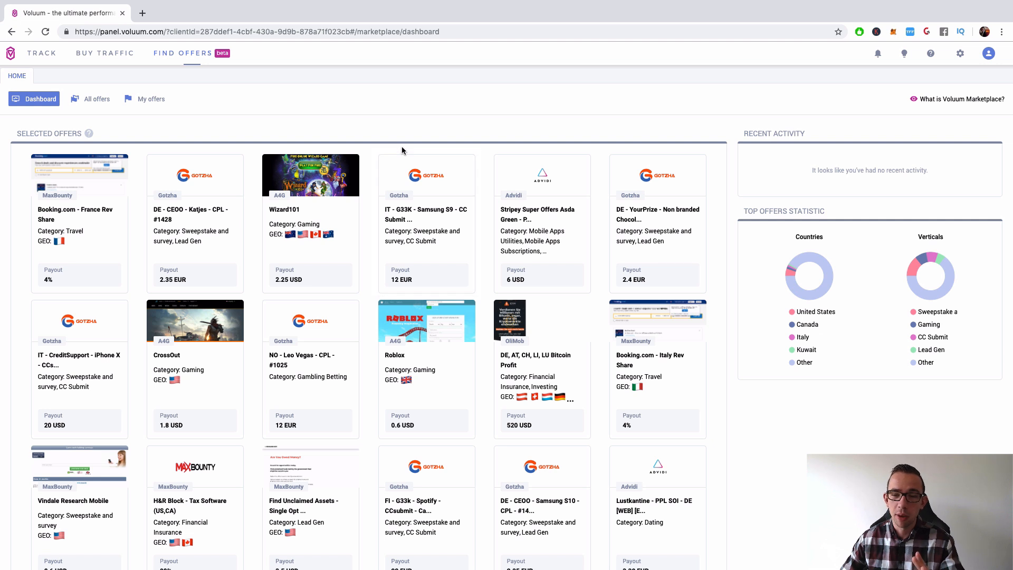
scroll(431, 140, "down", 8)
scroll(431, 142, "up", 8)
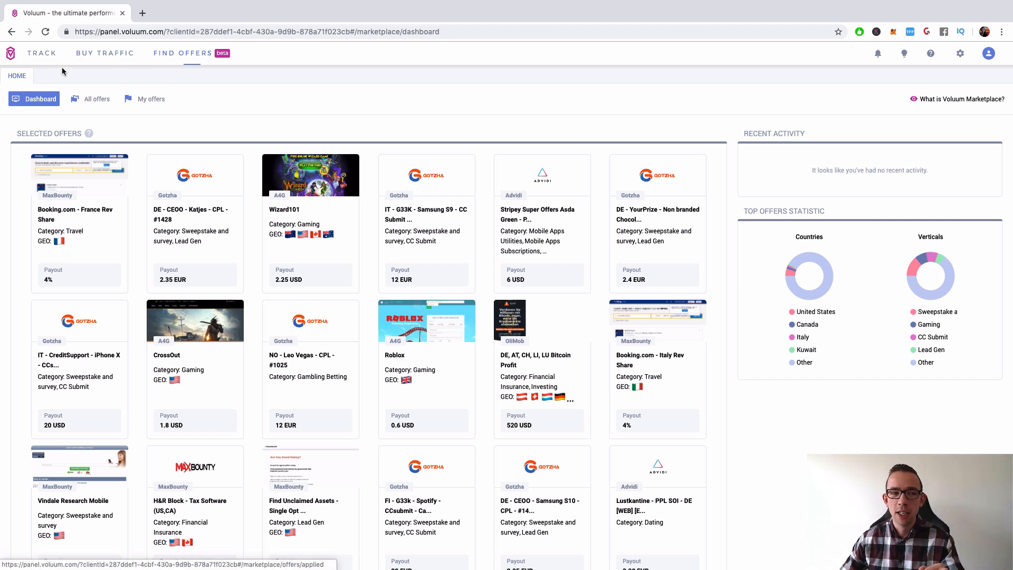
left_click(47, 58)
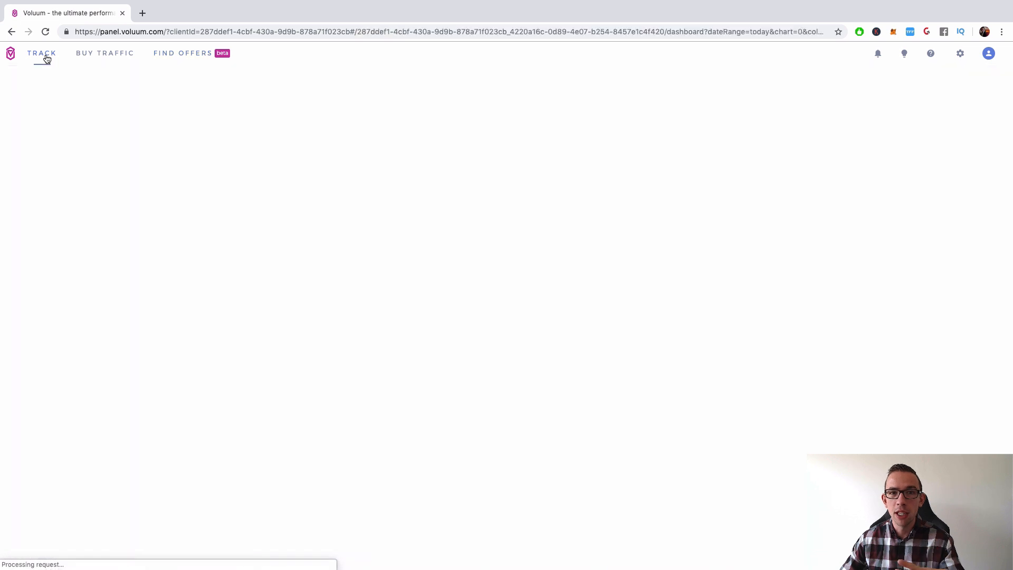